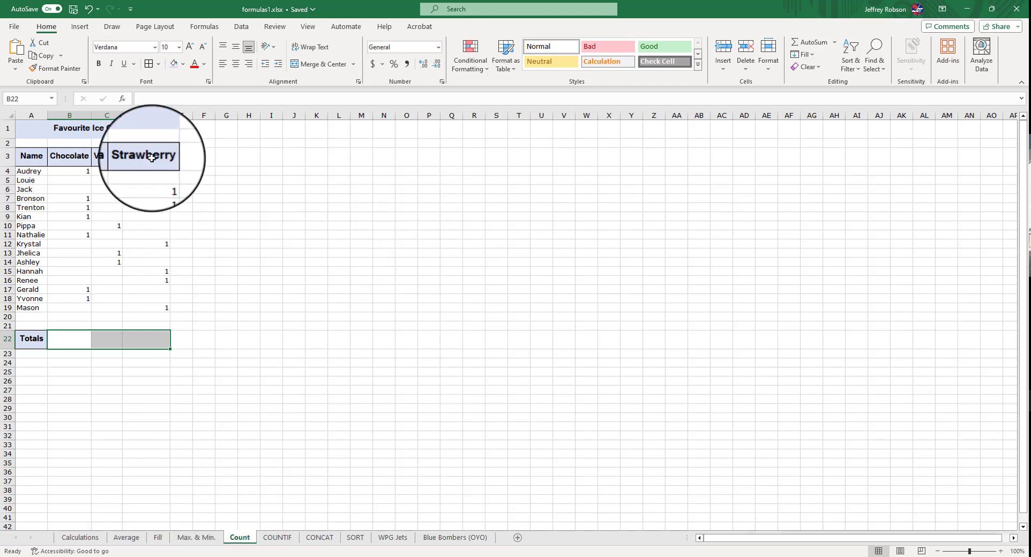
Unmerge the Favourite Ice Cream title cells and inspect the separate cells A1 and B1
{"action": "left_click", "coordinate": [46, 128]}
{"action": "left_click", "coordinate": [345, 64]}
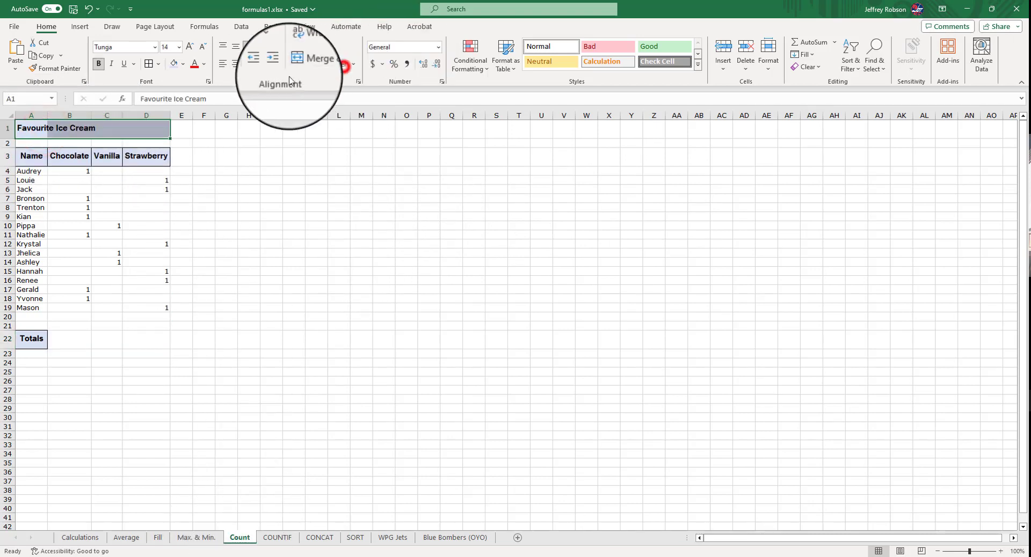
{"action": "left_click", "coordinate": [248, 157]}
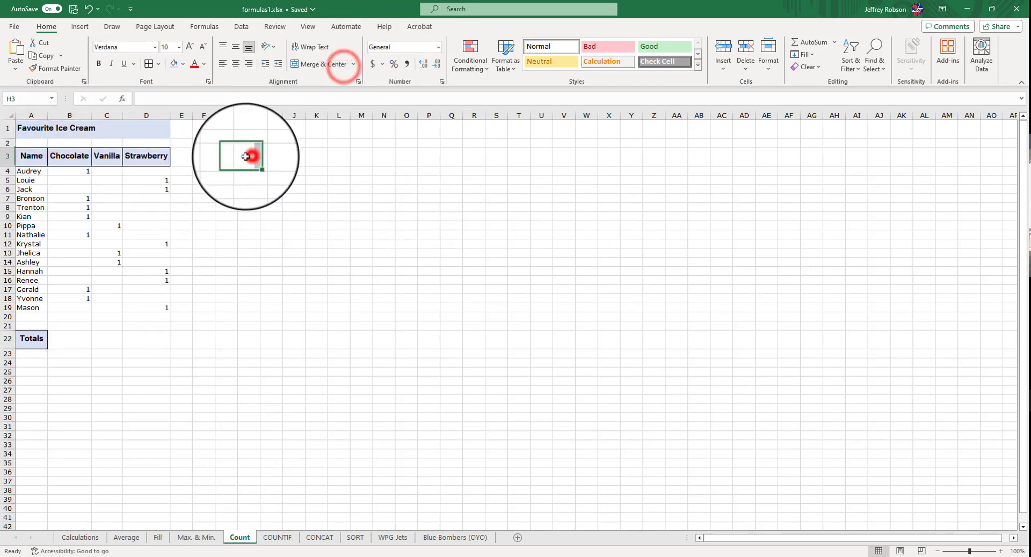
{"action": "left_click", "coordinate": [30, 130]}
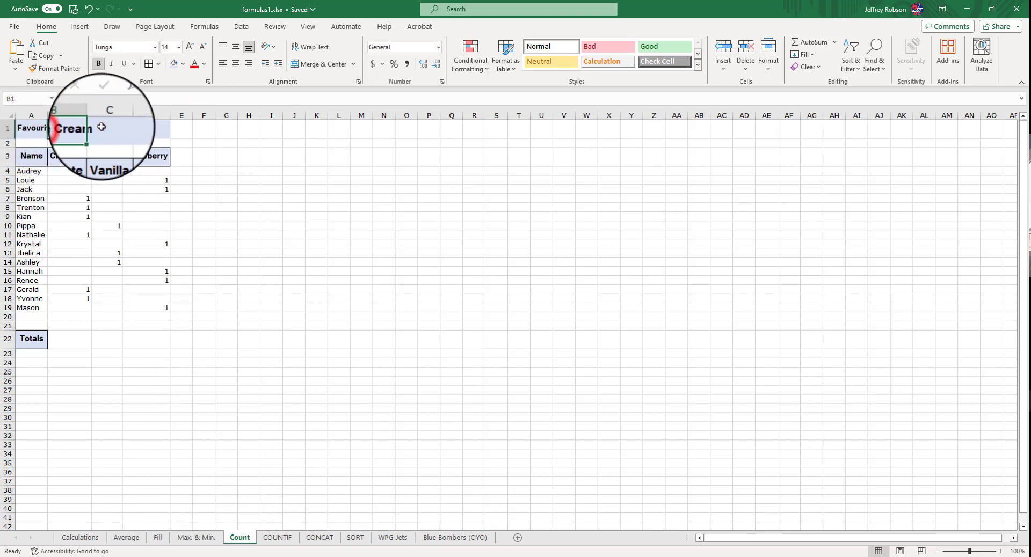
{"action": "left_click", "coordinate": [150, 130]}
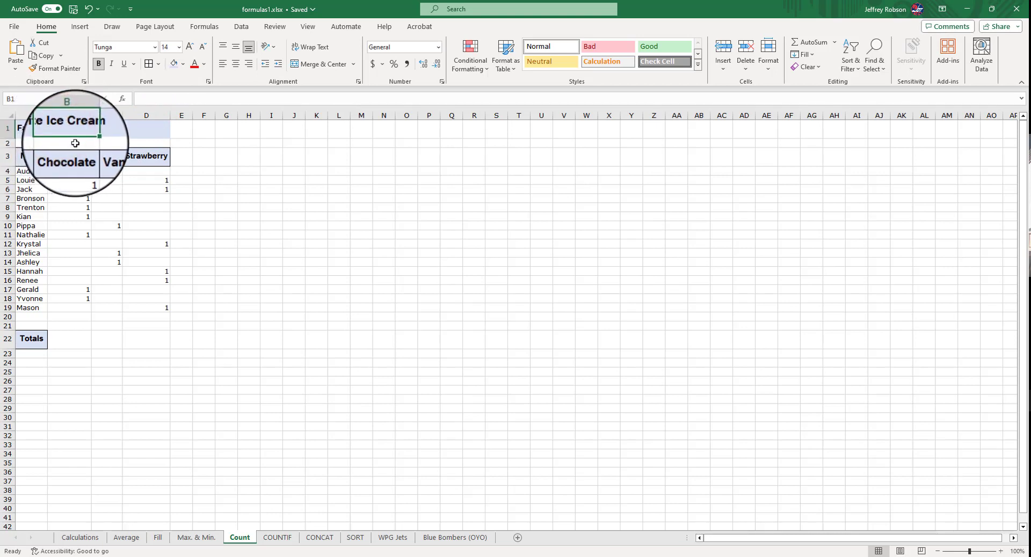
{"action": "left_click", "coordinate": [73, 145]}
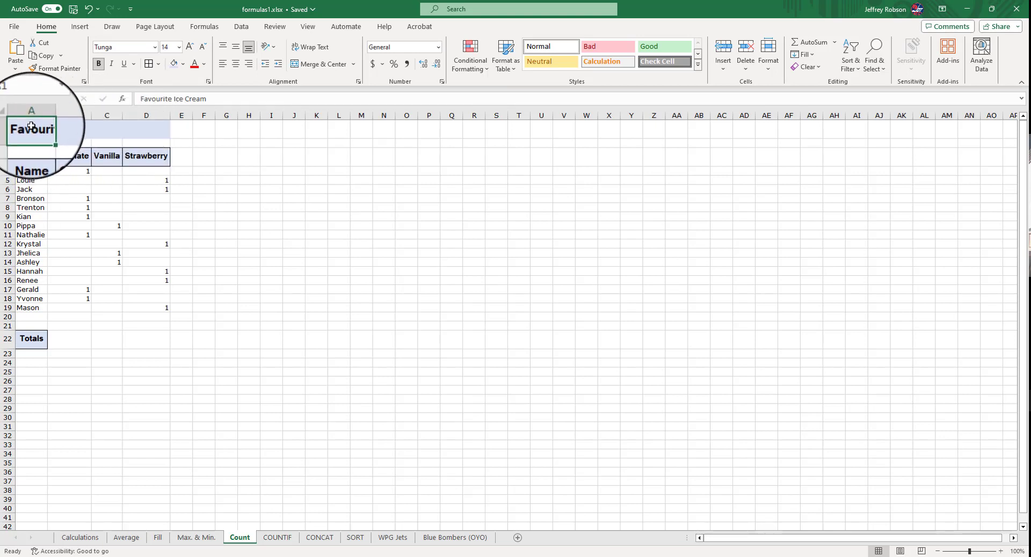
Select A1 to D1 and merge and center the title across them, accepting the merge
{"action": "left_click_drag", "start_coordinate": [30, 128], "coordinate": [129, 132]}
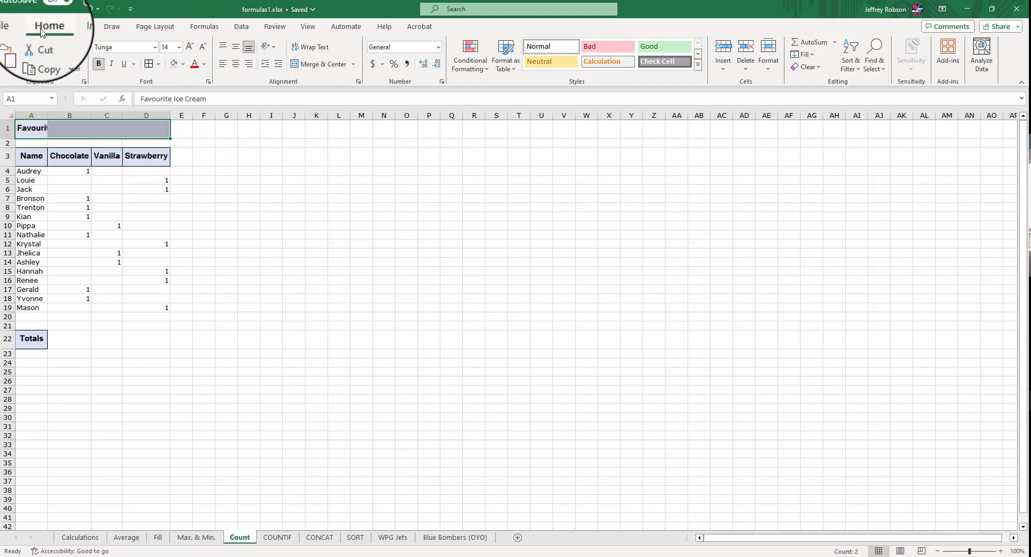
{"action": "left_click", "coordinate": [328, 64]}
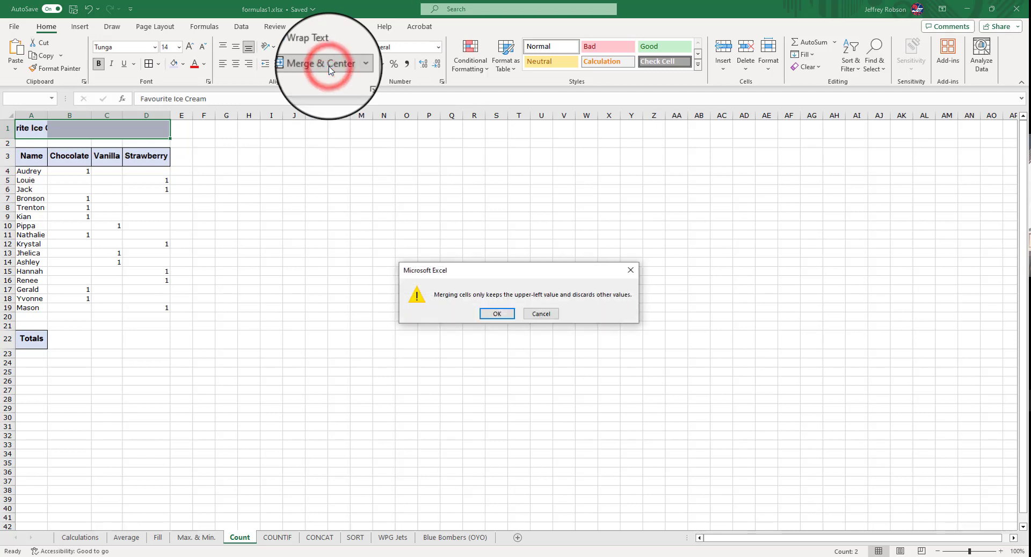
{"action": "left_click", "coordinate": [502, 314]}
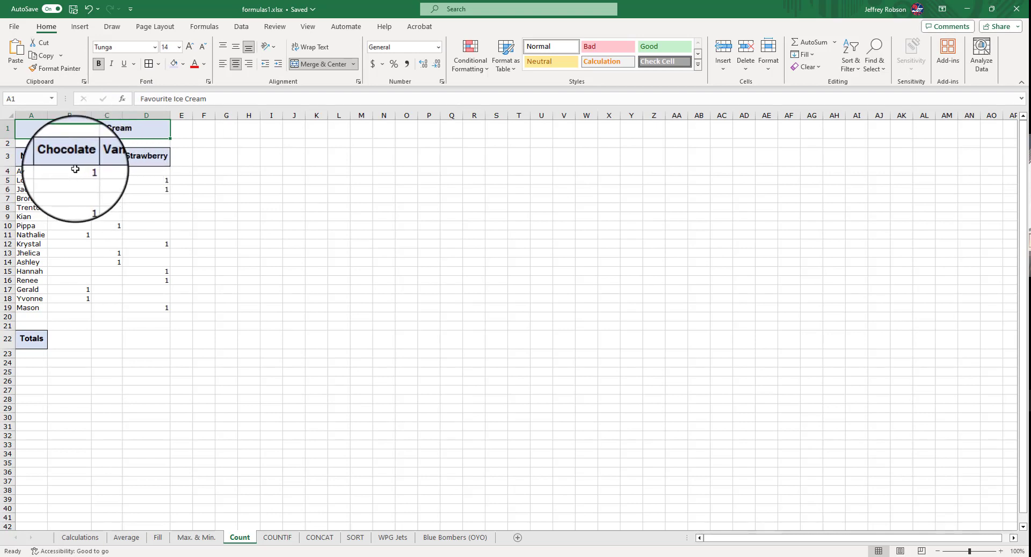
Enter the formula =COUNT(B4:B19) in B22 to total the Chocolate column
{"action": "left_click", "coordinate": [72, 336]}
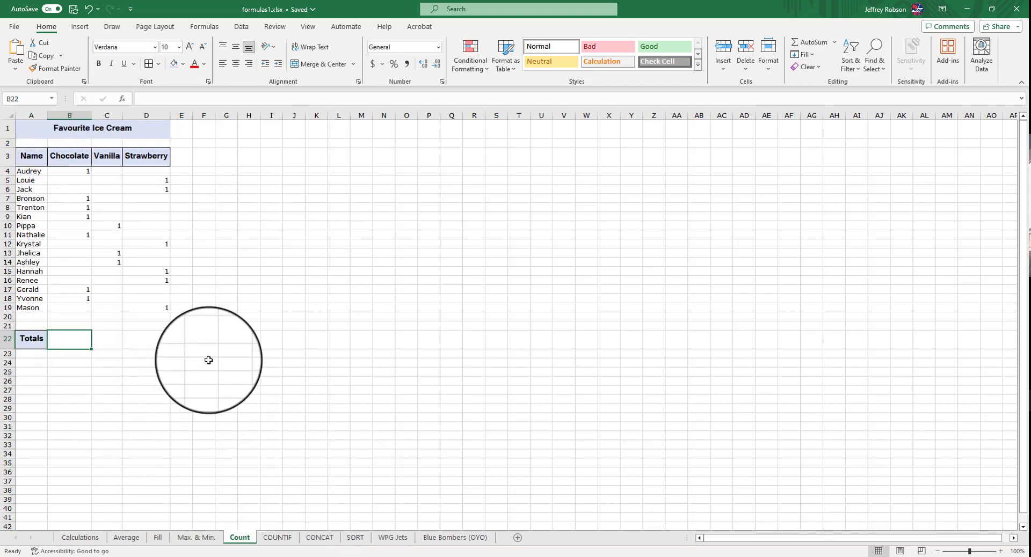
{"action": "type", "text": "="}
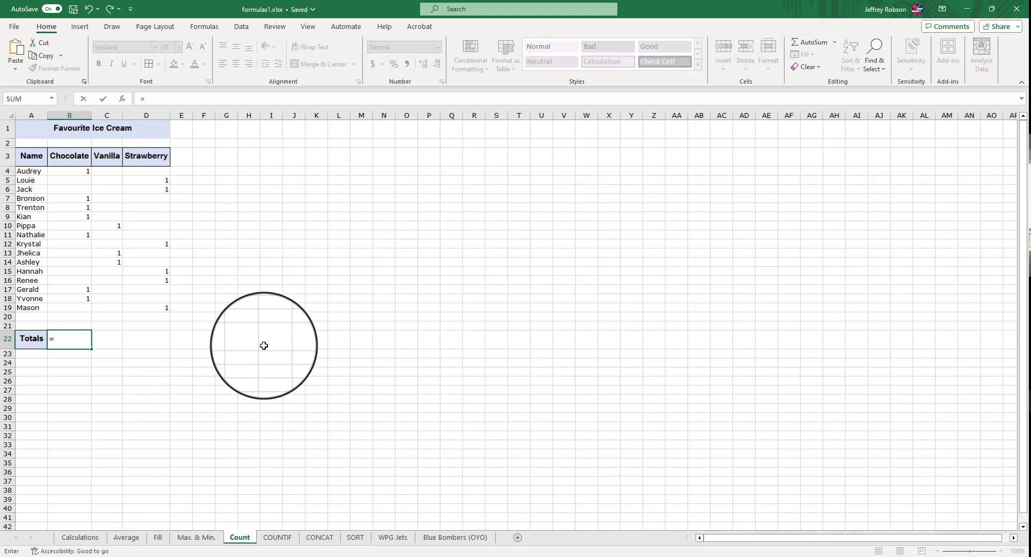
{"action": "type", "text": "count"}
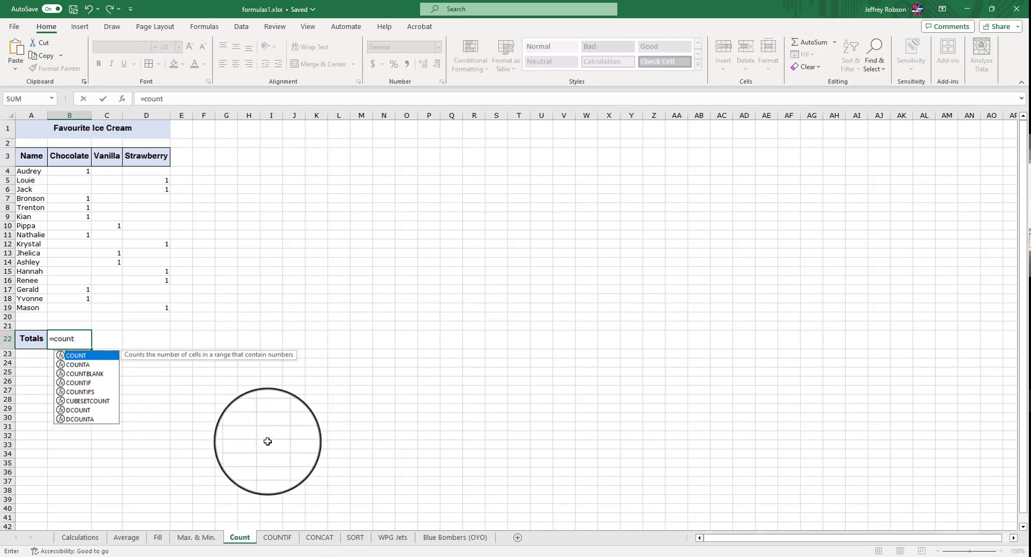
{"action": "left_click", "coordinate": [83, 356]}
{"action": "double_click", "coordinate": [84, 356]}
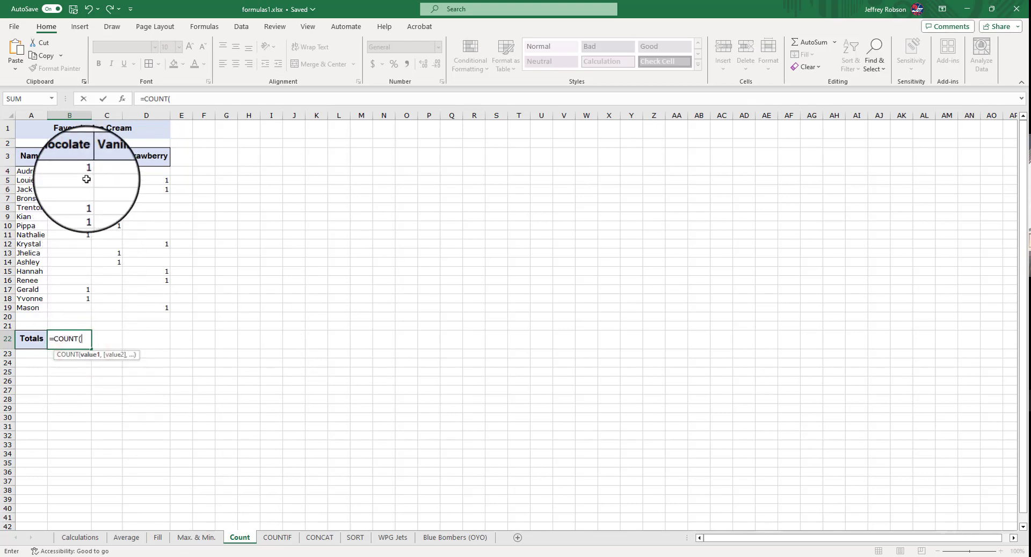
{"action": "left_click_drag", "start_coordinate": [83, 170], "coordinate": [77, 308]}
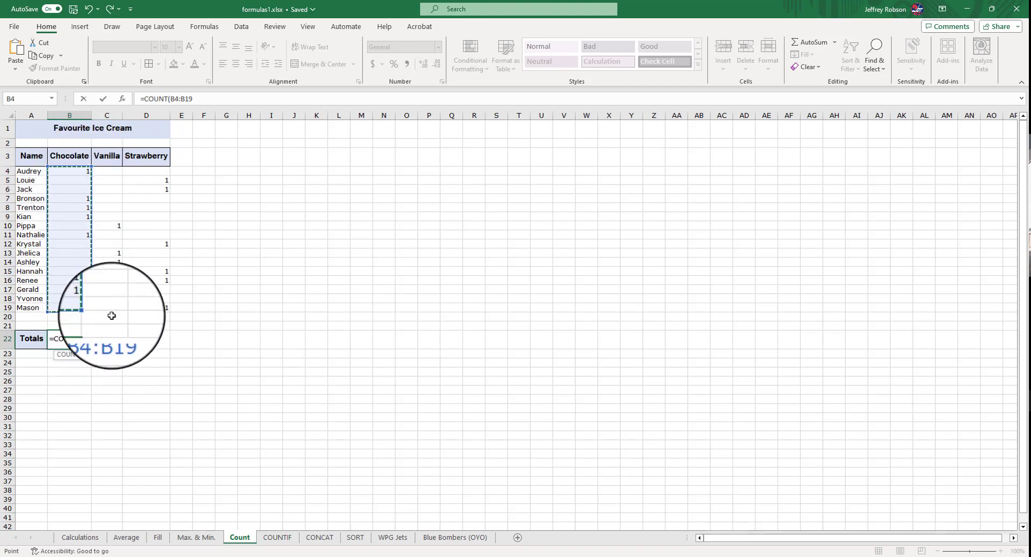
{"action": "key", "text": "Return"}
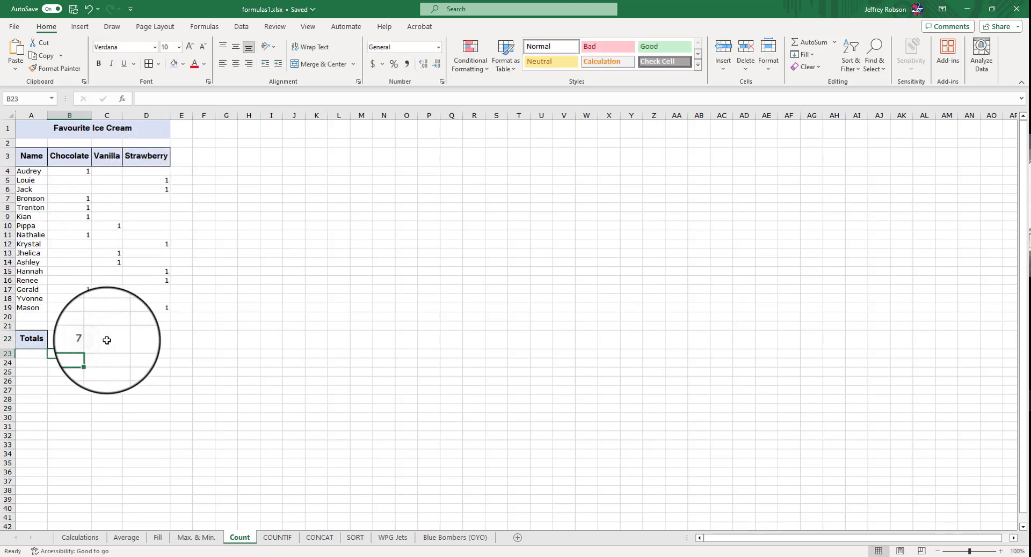
Enter the formula =COUNT(C4:C19) in C22 to total the Vanilla column
{"action": "type", "text": "="}
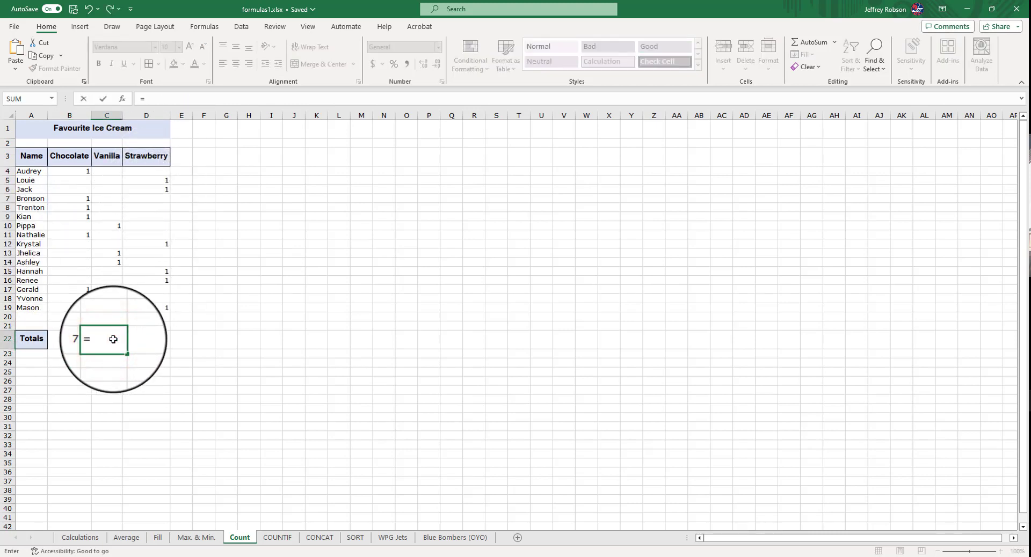
{"action": "type", "text": "count"}
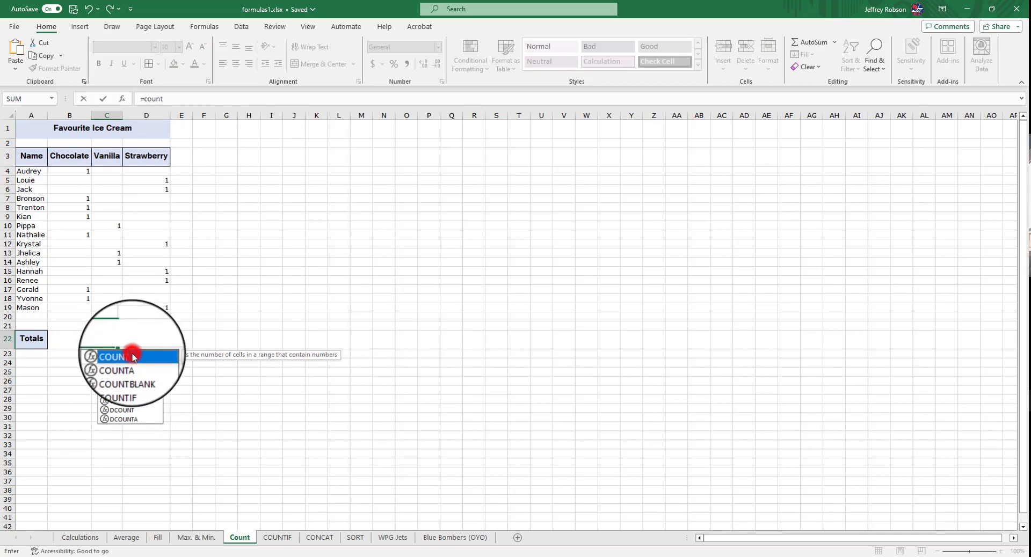
{"action": "double_click", "coordinate": [134, 357]}
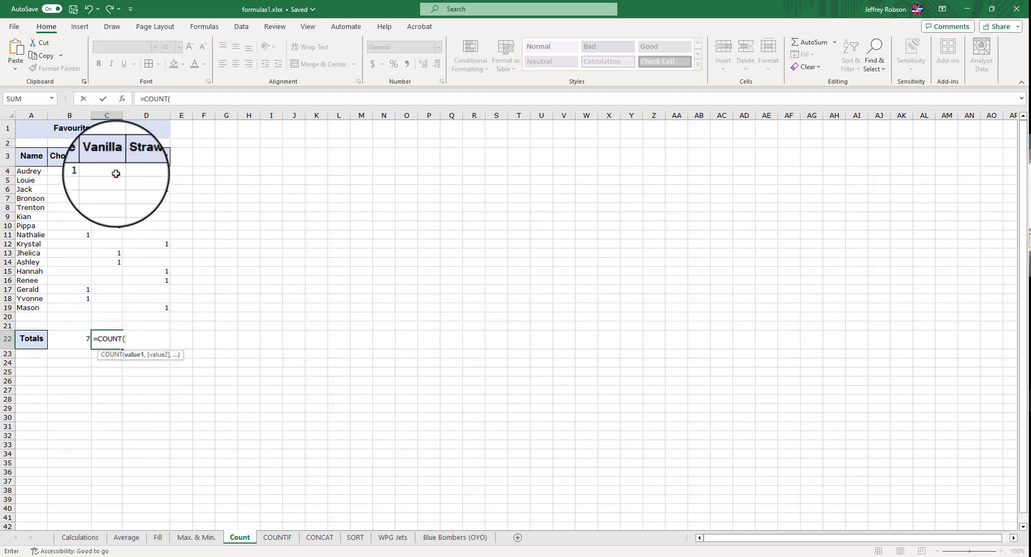
{"action": "left_click_drag", "start_coordinate": [116, 174], "coordinate": [105, 304]}
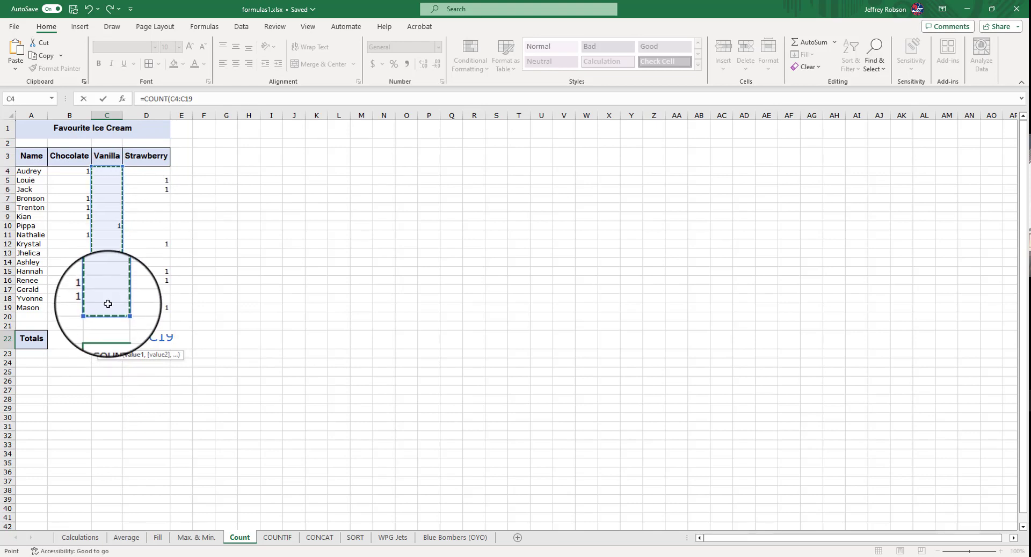
{"action": "key", "text": "Return"}
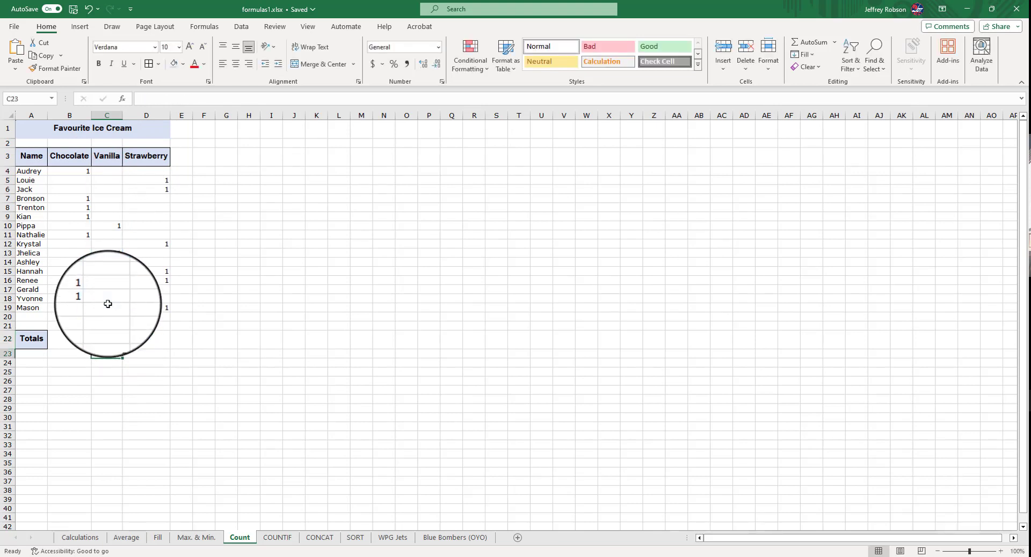
Fill the Vanilla total formula across into D22 for the Strawberry column
{"action": "left_click", "coordinate": [115, 340]}
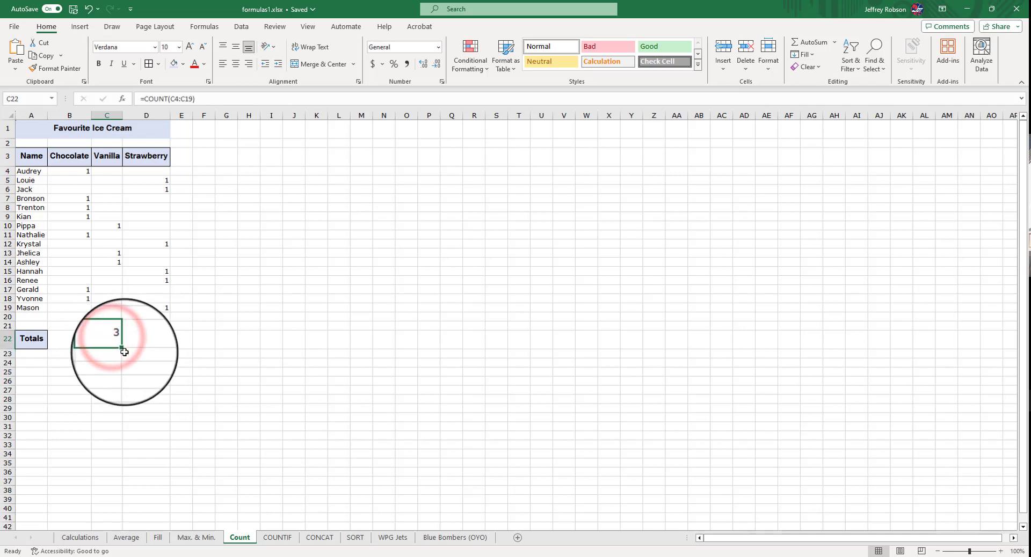
{"action": "left_click_drag", "start_coordinate": [122, 348], "coordinate": [169, 344]}
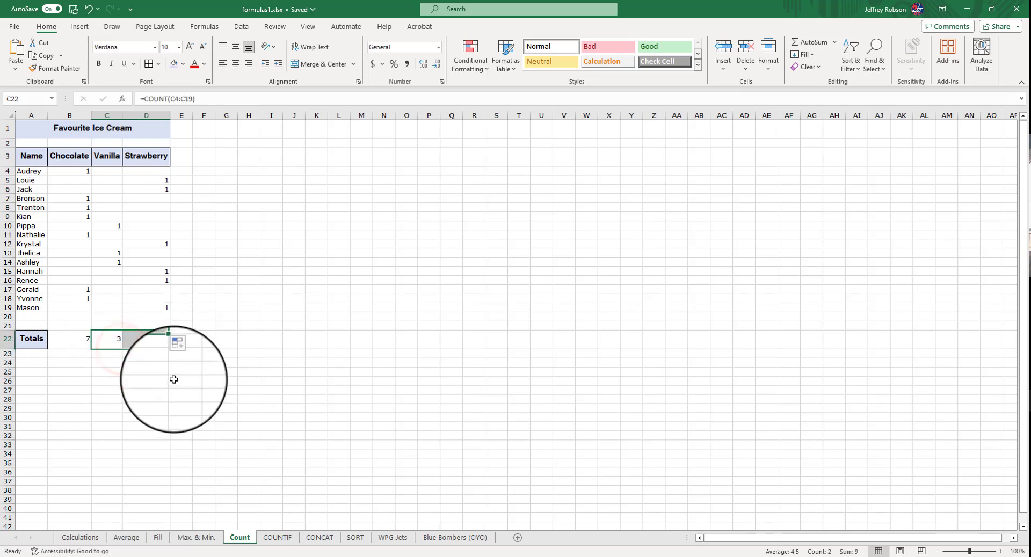
{"action": "left_click", "coordinate": [161, 342]}
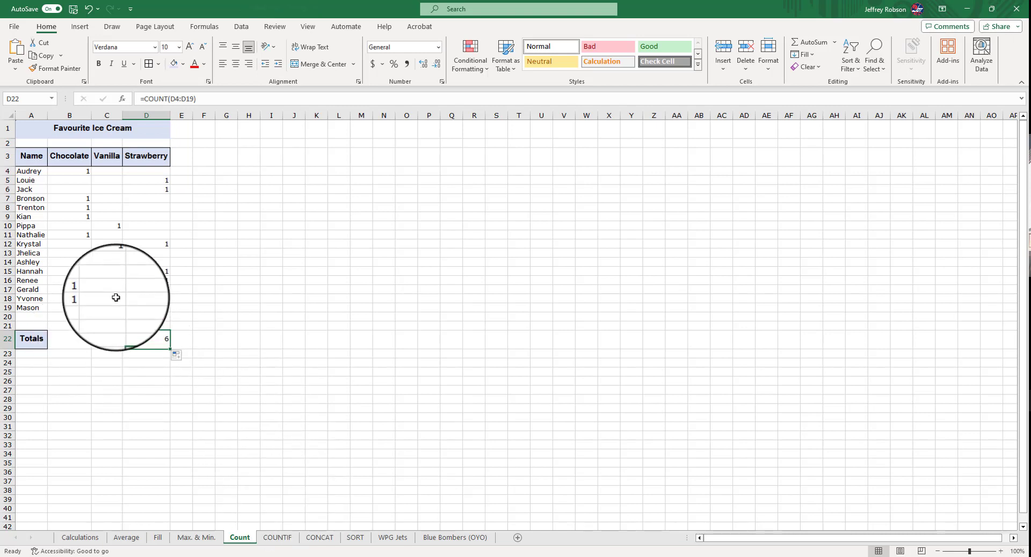
Enter test values 5466546 in B11 and 4564 in B12, then undo both entries
{"action": "left_click", "coordinate": [83, 235]}
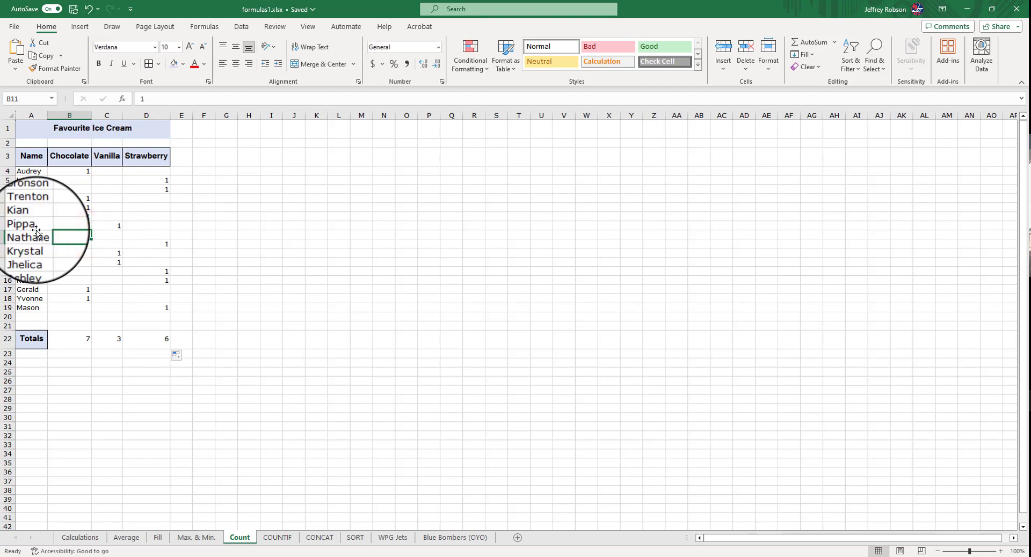
{"action": "left_click", "coordinate": [71, 233]}
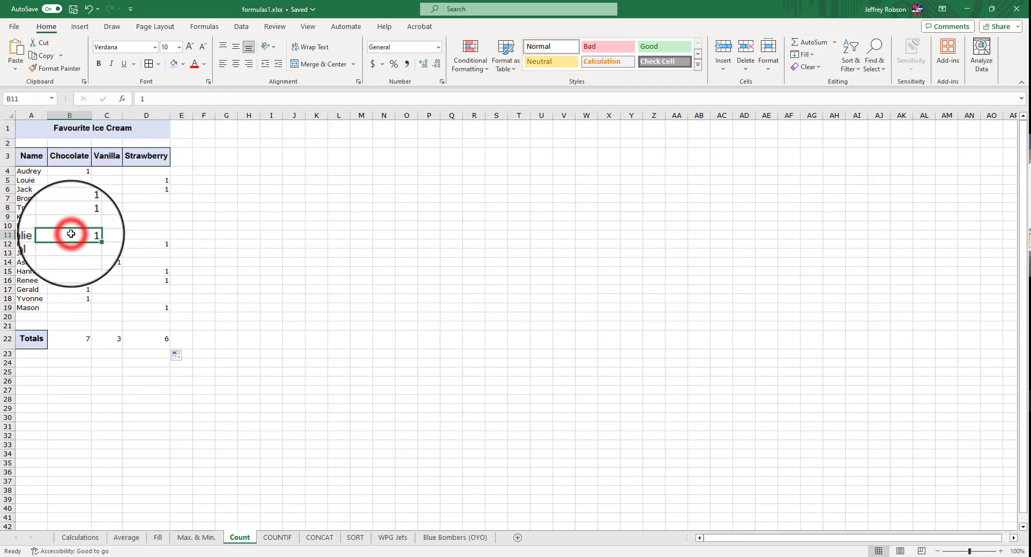
{"action": "type", "text": "5466546"}
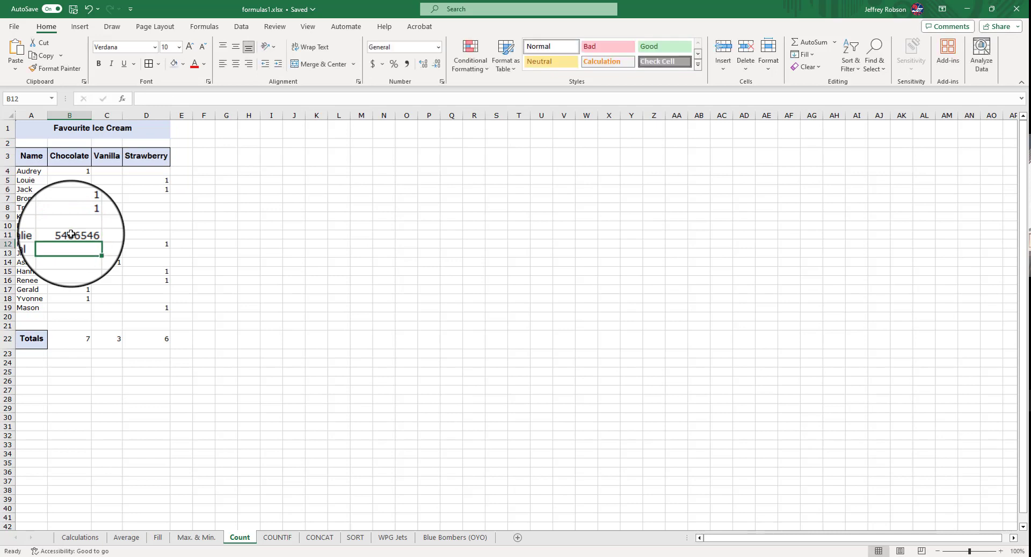
{"action": "type", "text": "4564"}
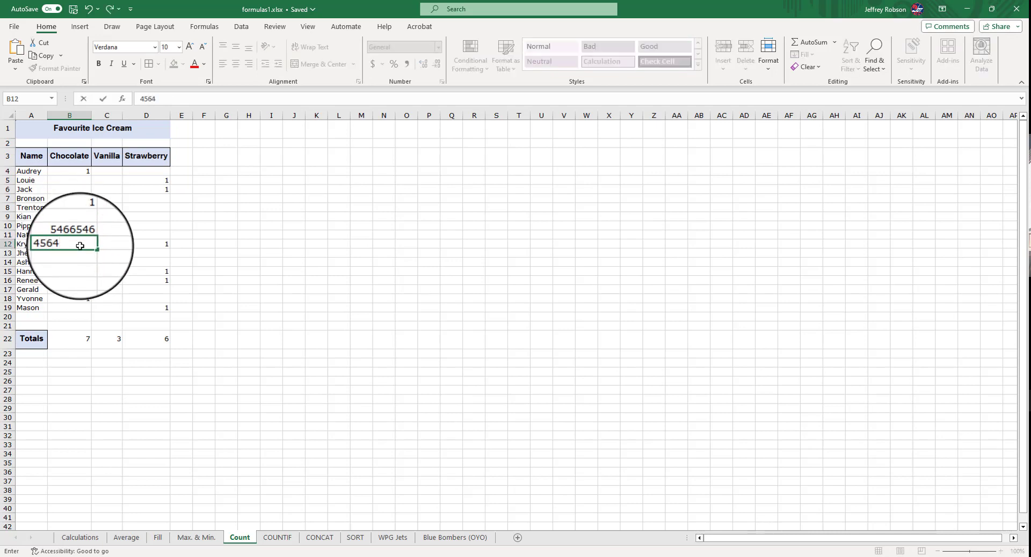
{"action": "key", "text": "Return"}
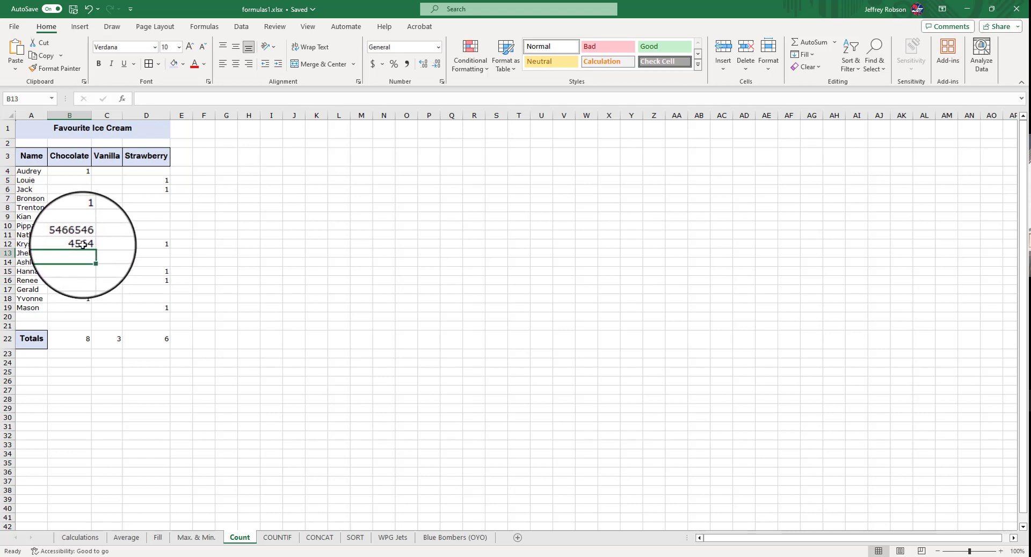
{"action": "key", "text": "ctrl+z"}
{"action": "key", "text": "ctrl+z"}
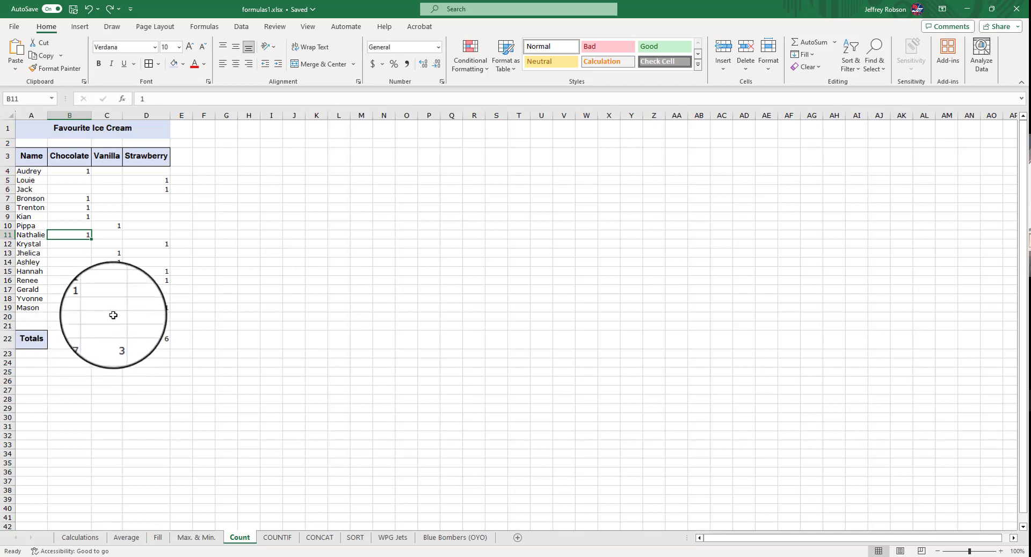
On the COUNTIF sheet, enter =COUNTIF(B4:B19,"c") in B22 to total the Chocolate column
{"action": "left_click", "coordinate": [279, 538]}
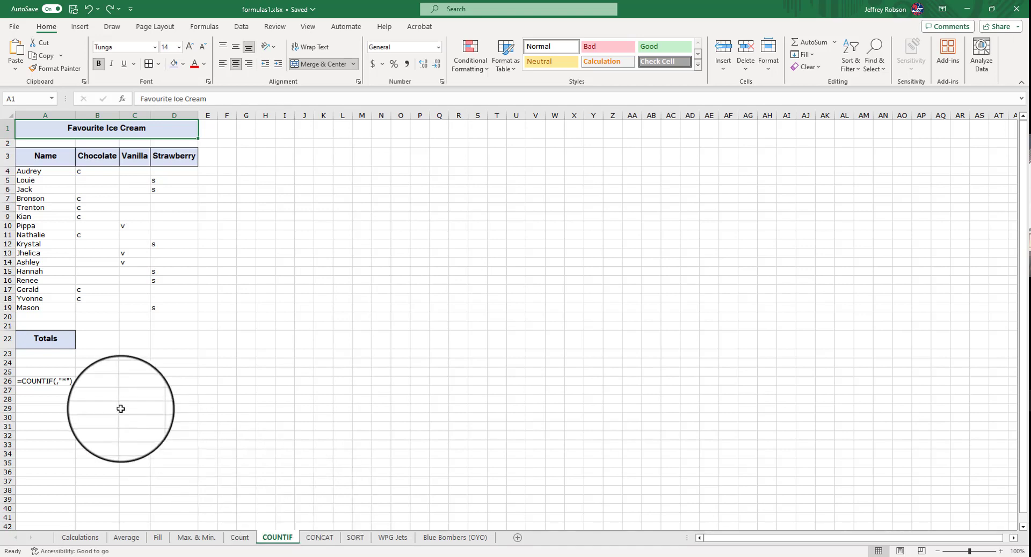
{"action": "left_click", "coordinate": [92, 339]}
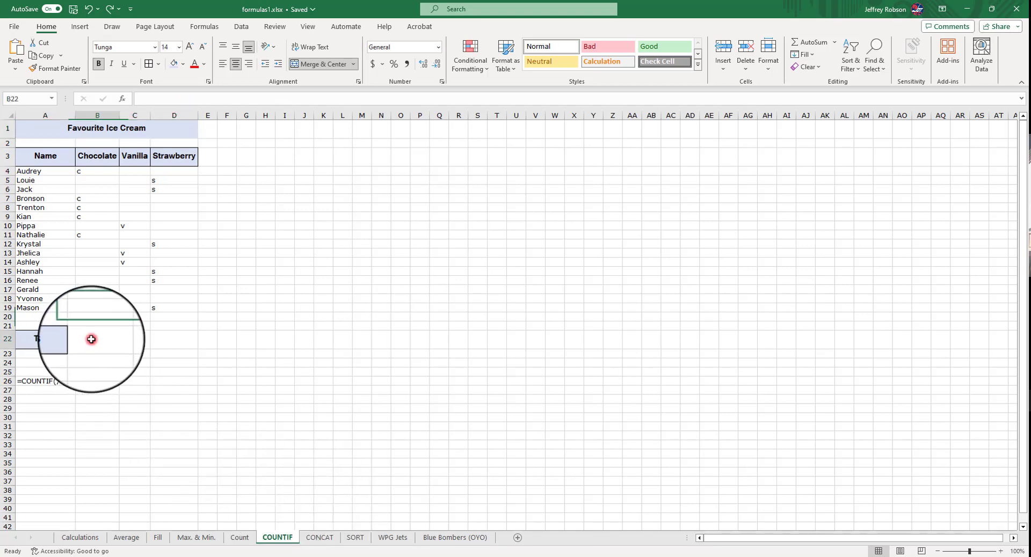
{"action": "type", "text": "="}
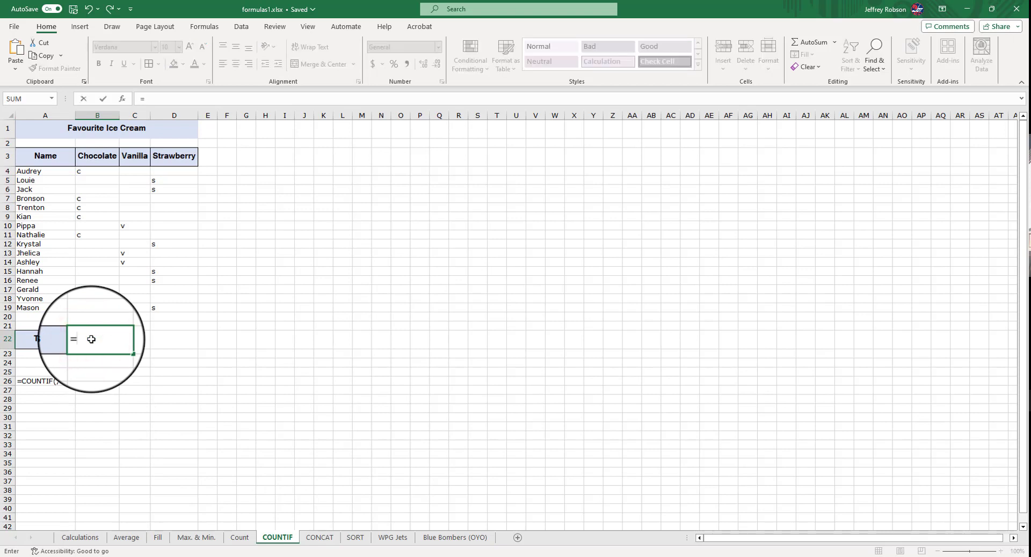
{"action": "type", "text": "count"}
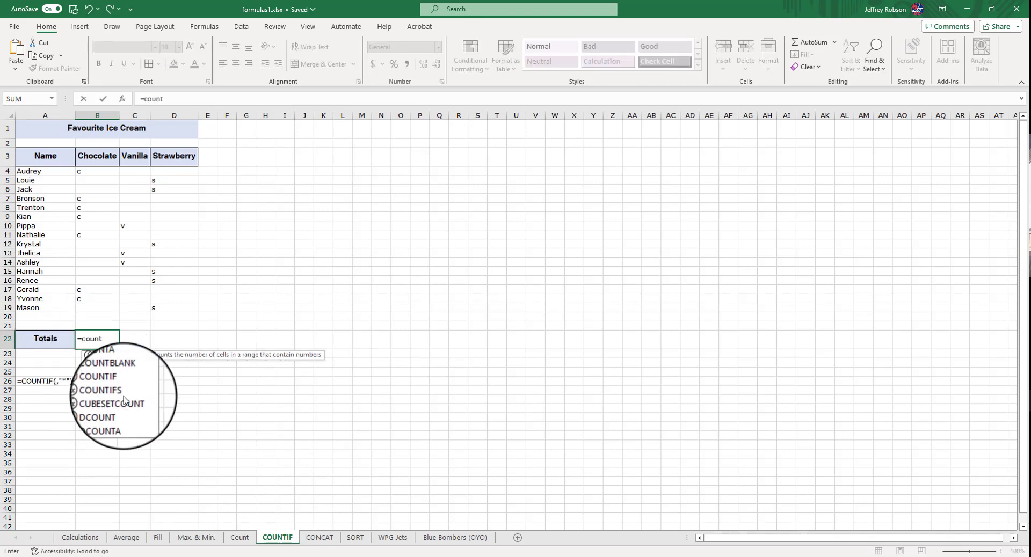
{"action": "double_click", "coordinate": [121, 381]}
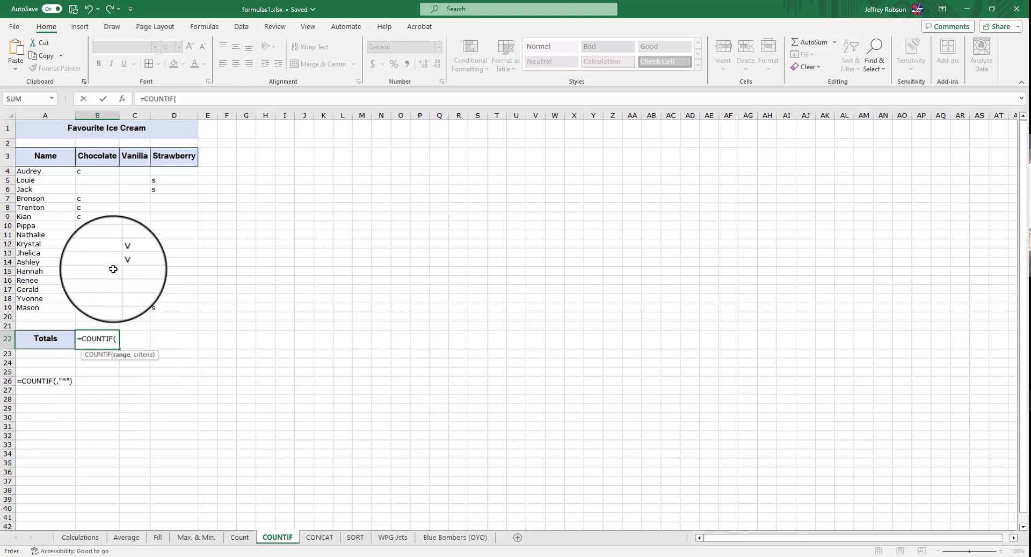
{"action": "left_click_drag", "start_coordinate": [95, 171], "coordinate": [92, 308]}
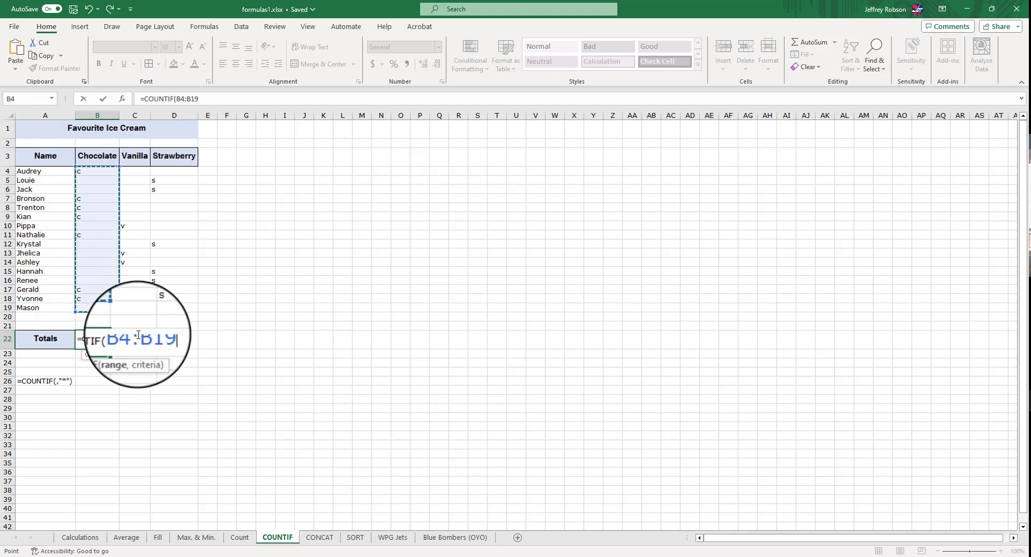
{"action": "type", "text": ",\"c"}
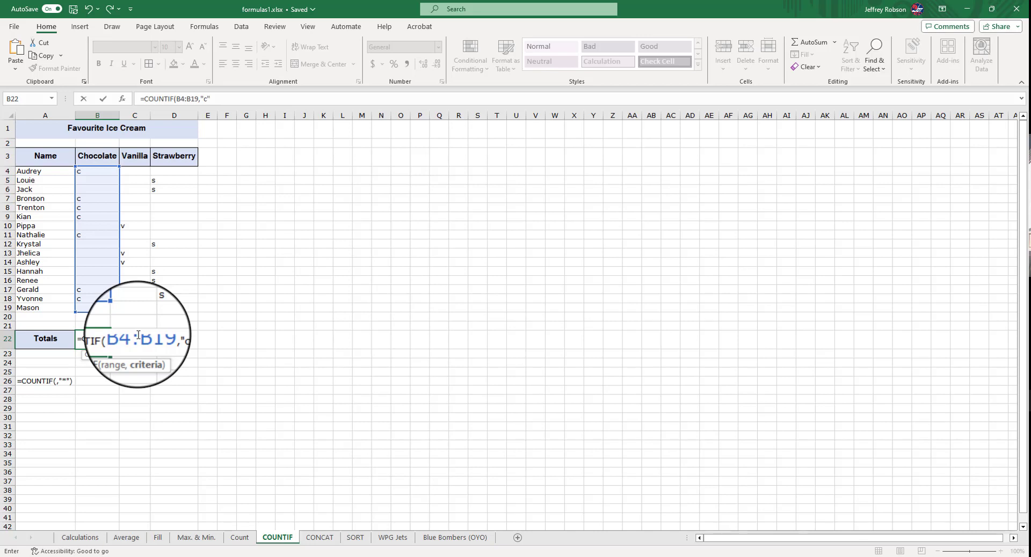
{"action": "type", "text": ")"}
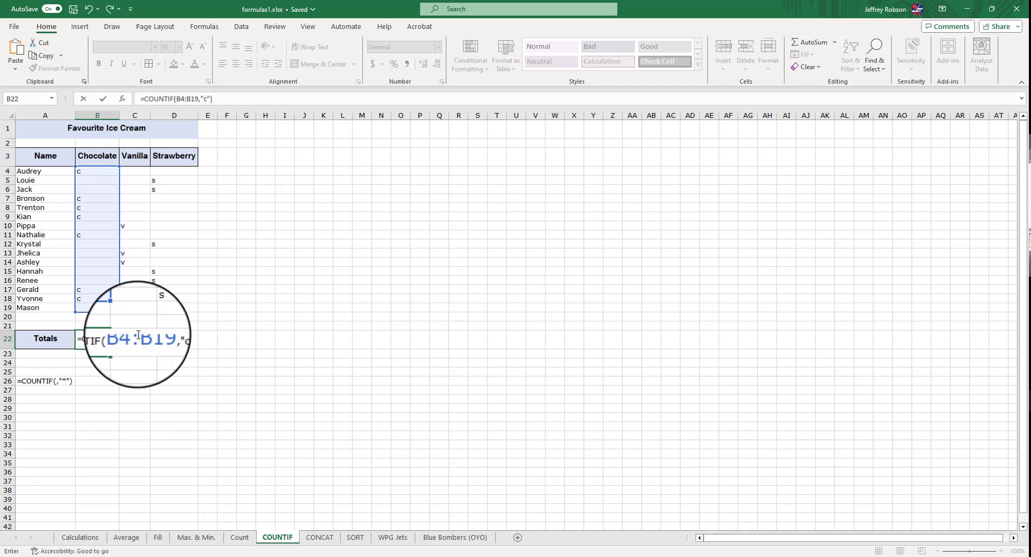
{"action": "key", "text": "Return"}
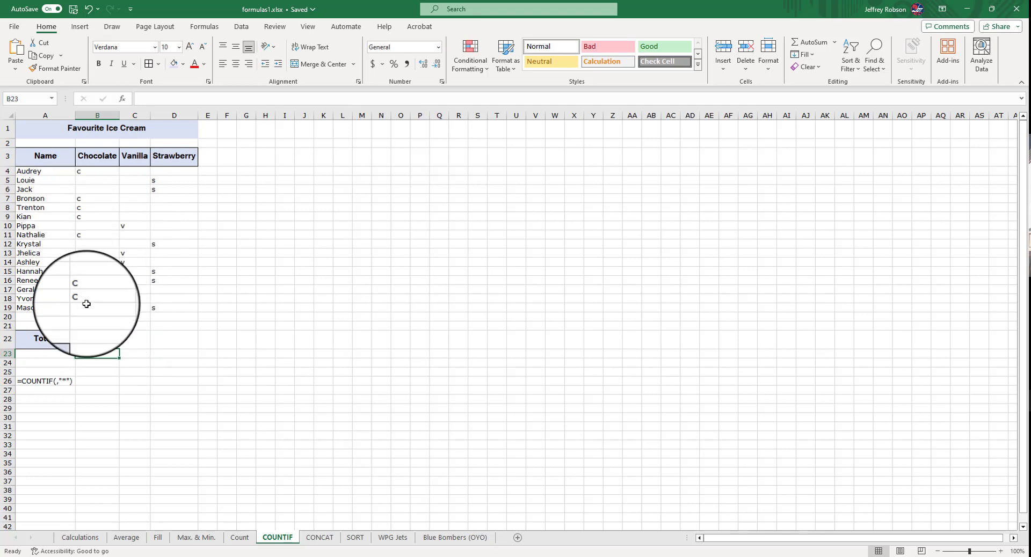
Add test "c" entries to empty Chocolate cells, then delete them again
{"action": "left_click", "coordinate": [89, 283]}
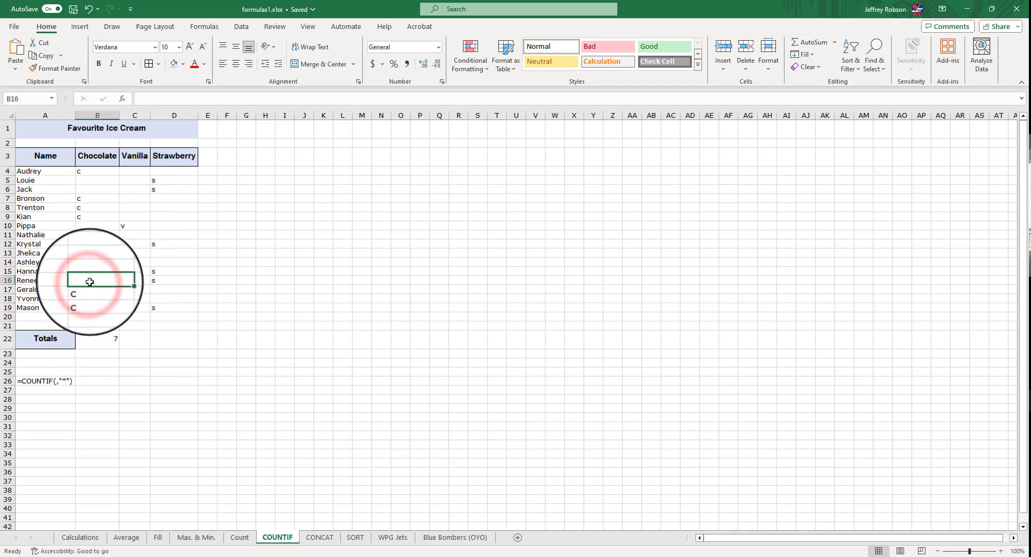
{"action": "type", "text": "c"}
{"action": "left_click", "coordinate": [91, 273]}
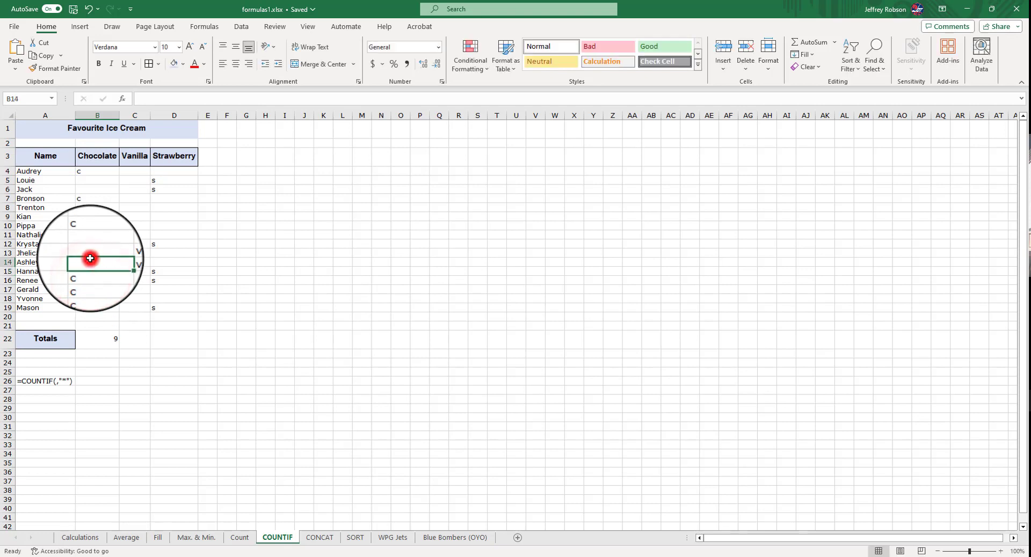
{"action": "key", "text": "Down"}
{"action": "key", "text": "Delete"}
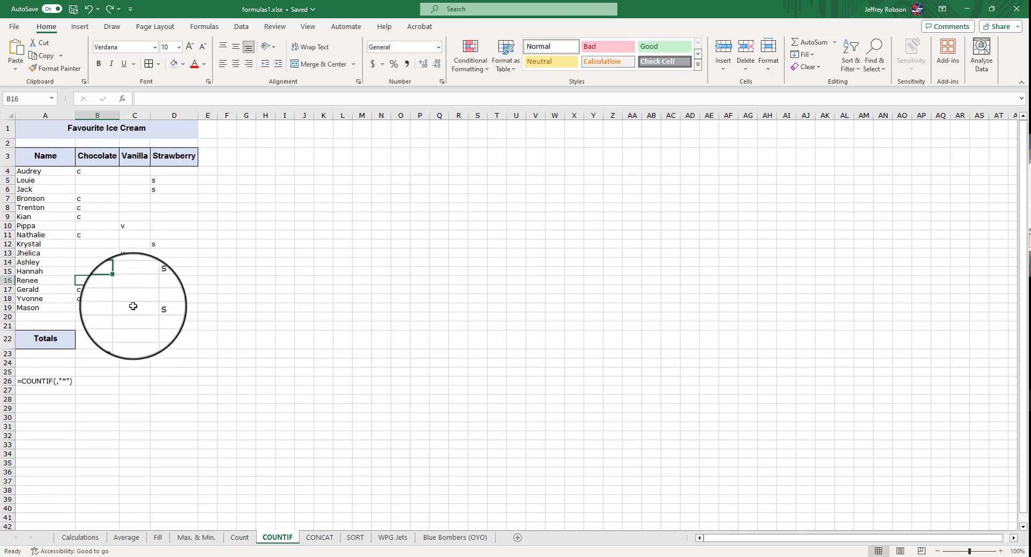
Fill the Chocolate total formula across into C22 and D22, then undo the fill
{"action": "left_click", "coordinate": [134, 336]}
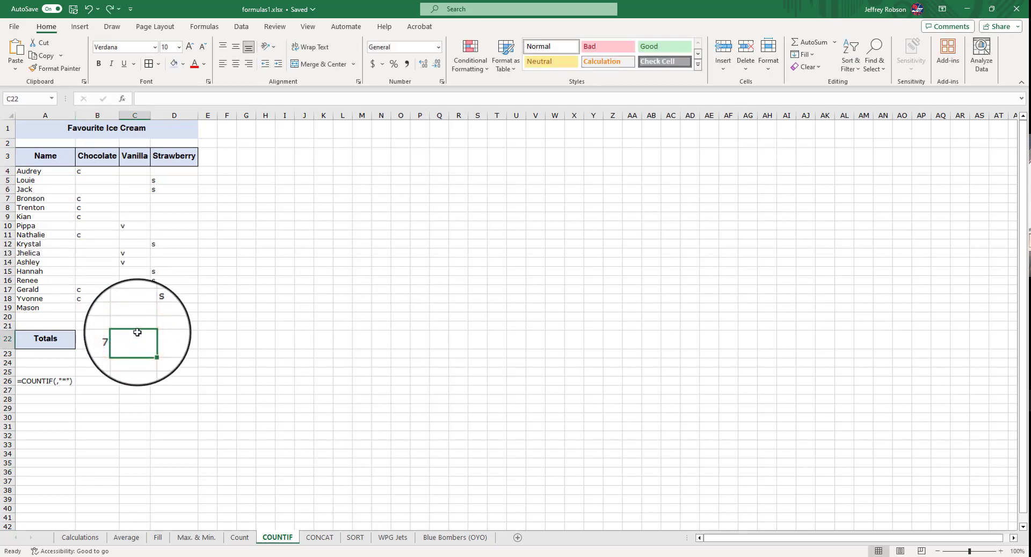
{"action": "left_click", "coordinate": [107, 337]}
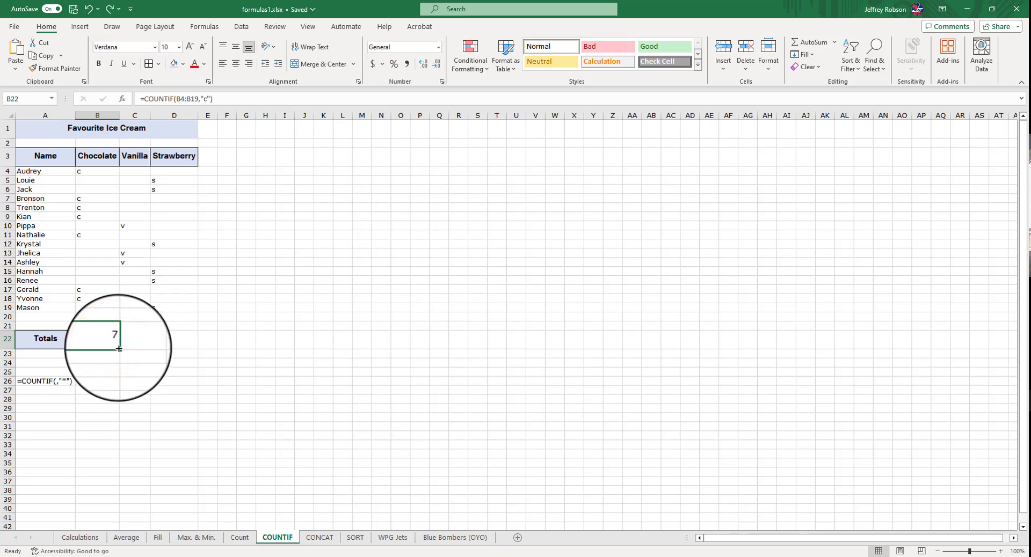
{"action": "left_click_drag", "start_coordinate": [119, 351], "coordinate": [187, 343]}
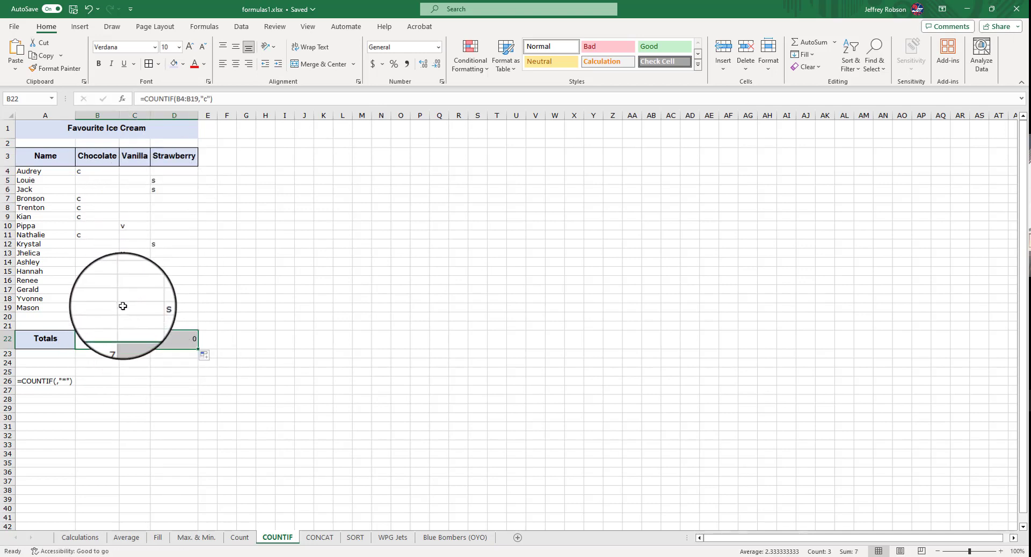
{"action": "left_click", "coordinate": [133, 342]}
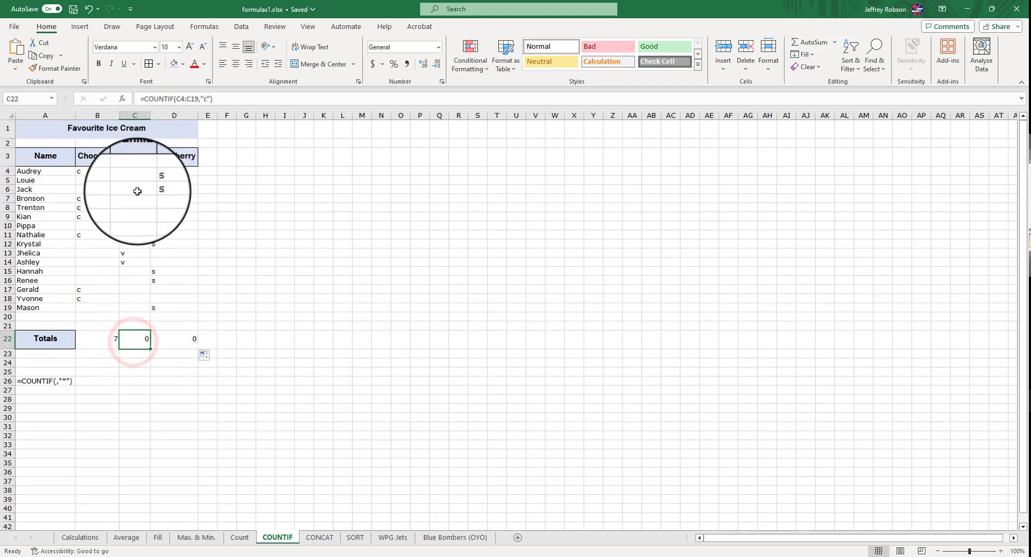
{"action": "left_click", "coordinate": [171, 334]}
{"action": "left_click", "coordinate": [144, 337]}
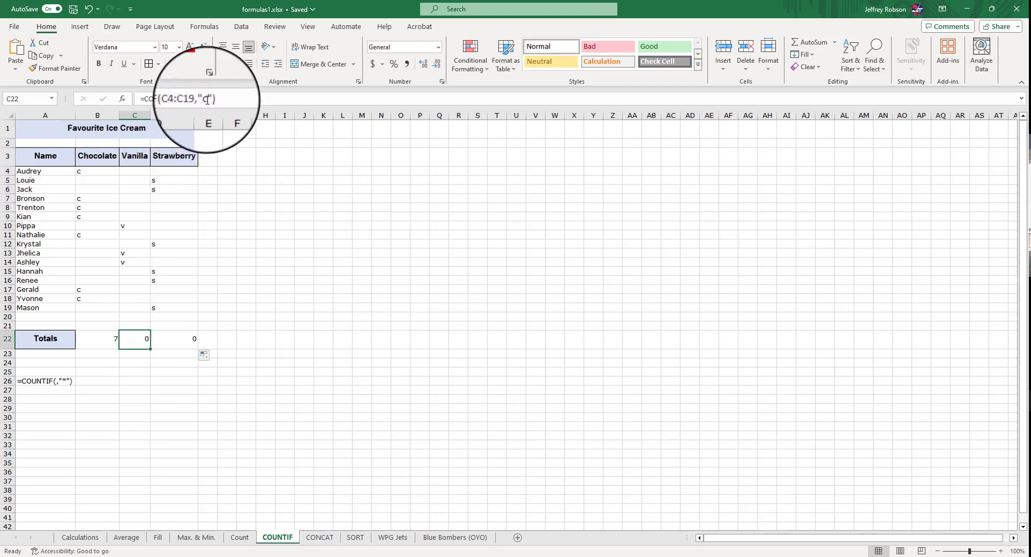
{"action": "left_click", "coordinate": [131, 341]}
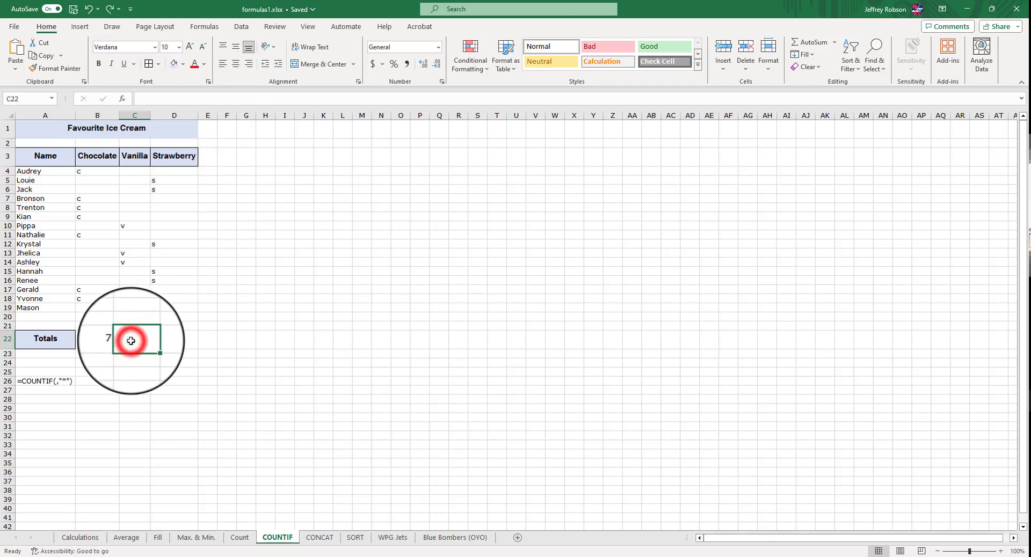
{"action": "key", "text": "ctrl+z"}
Enter =COUNTIF(C4:C19,"v") in C22 to total the Vanilla column
{"action": "type", "text": "="}
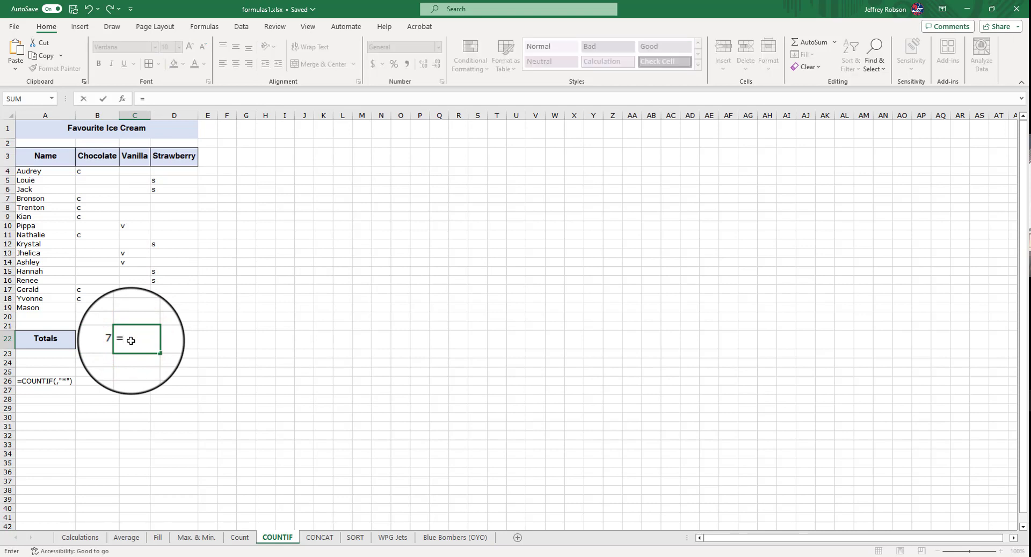
{"action": "type", "text": "coun"}
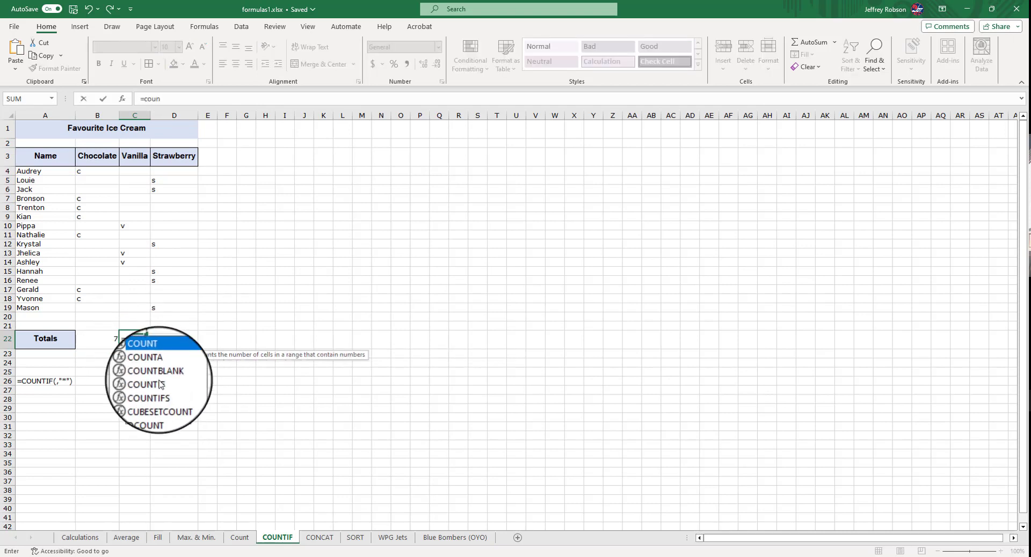
{"action": "double_click", "coordinate": [159, 381]}
{"action": "left_click", "coordinate": [134, 171]}
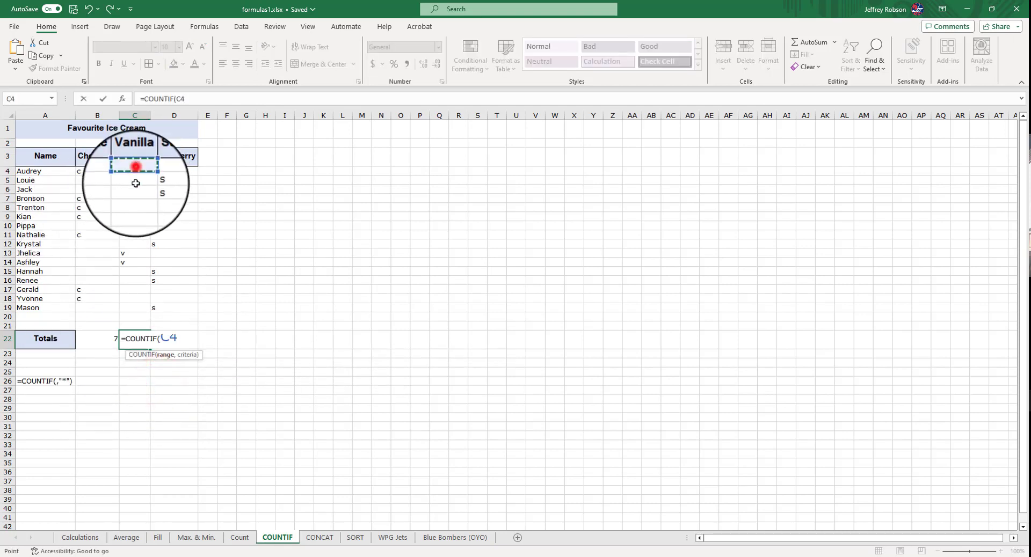
{"action": "left_click_drag", "start_coordinate": [135, 183], "coordinate": [137, 308]}
{"action": "type", "text": ",\"v"}
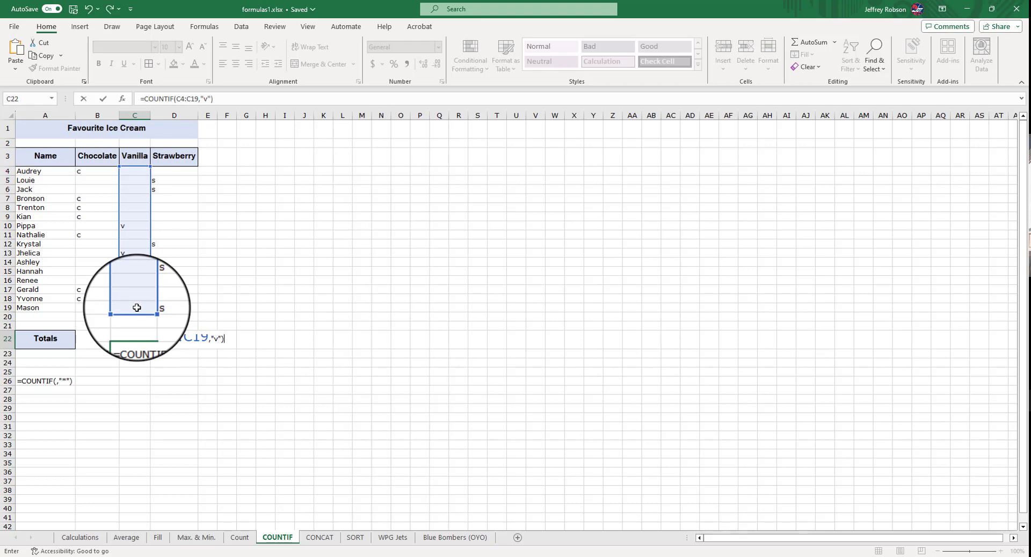
{"action": "key", "text": "Return"}
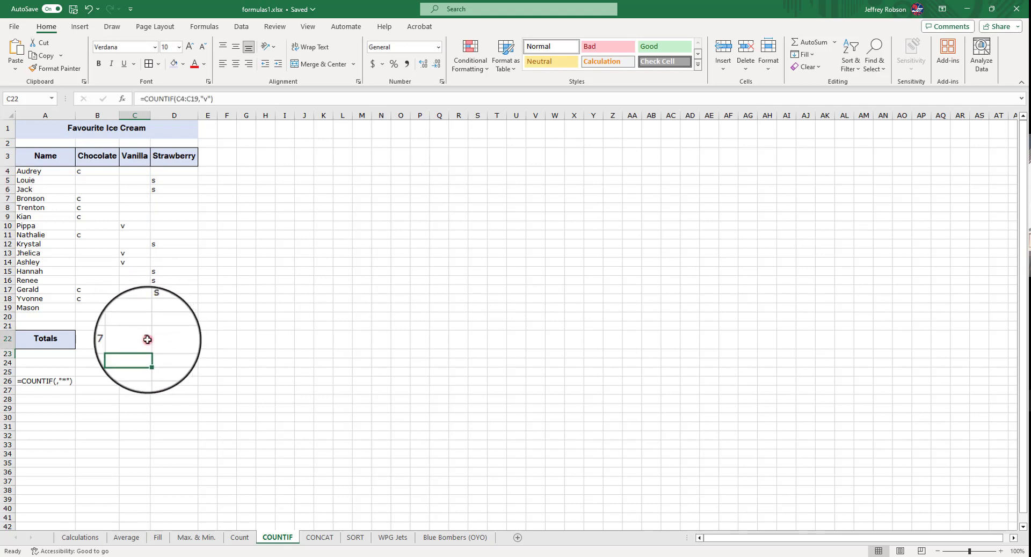
Fill the Vanilla formula into D22 and change its criterion to "s" for the Strawberry column
{"action": "left_click", "coordinate": [148, 341]}
{"action": "left_click_drag", "start_coordinate": [151, 350], "coordinate": [183, 341]}
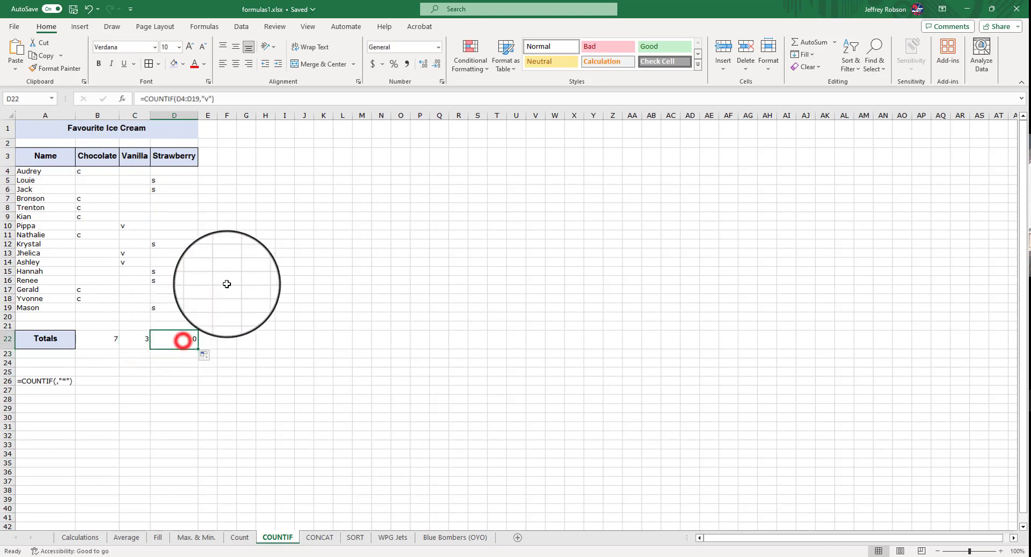
{"action": "left_click", "coordinate": [207, 100]}
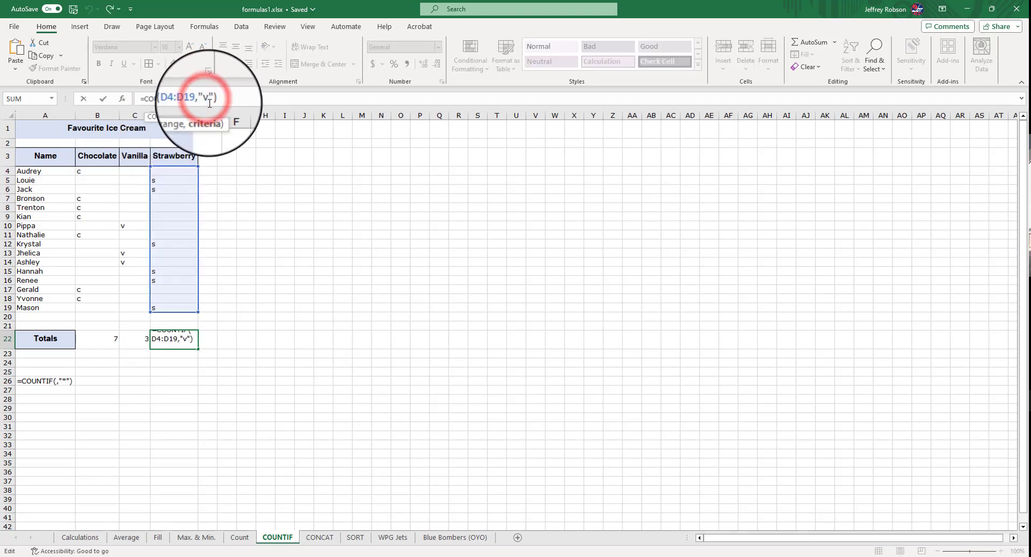
{"action": "key", "text": "BackSpace"}
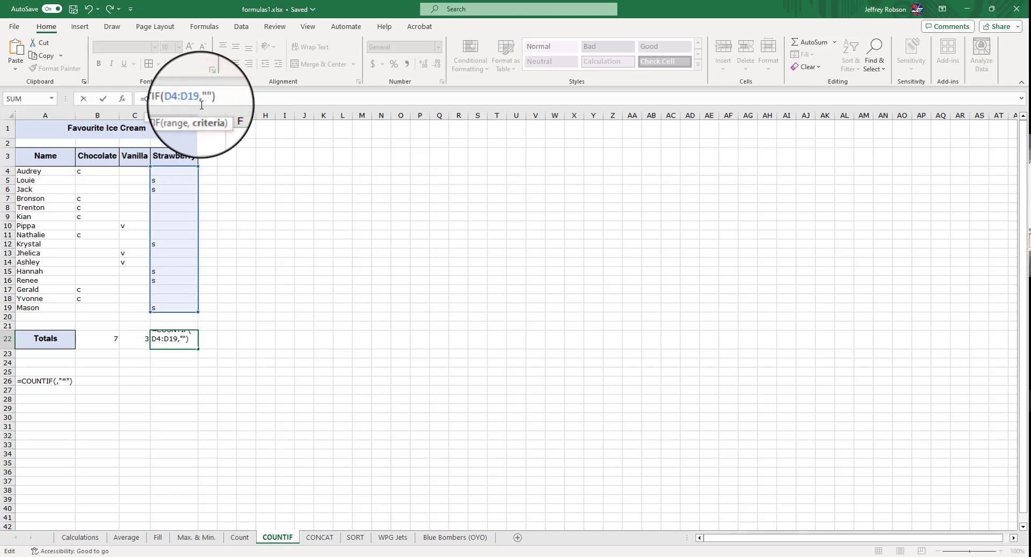
{"action": "key", "text": "Return"}
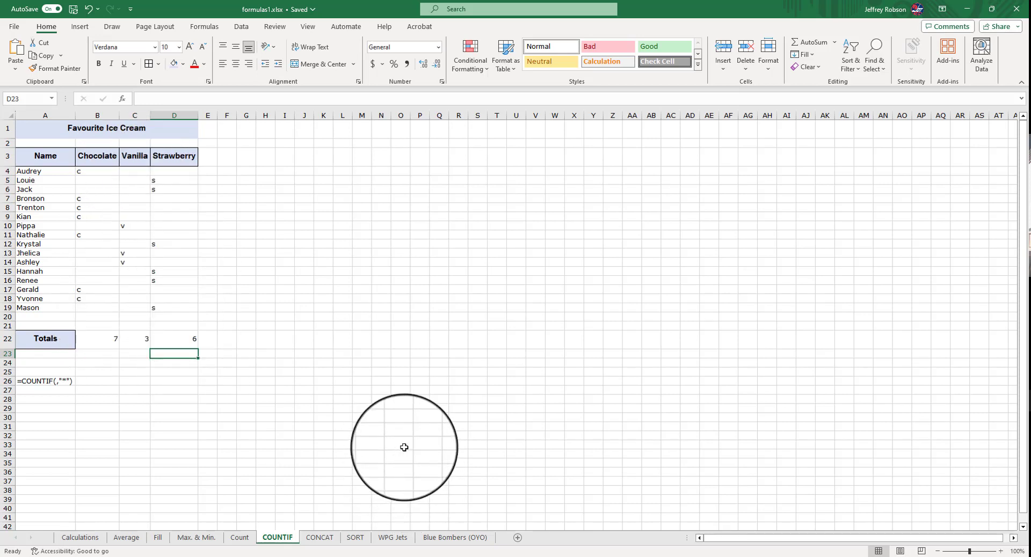
Switch to the CONCAT sheet and enter =CONCAT(A4,B4) in C4 to join the name and favourite
{"action": "left_click", "coordinate": [317, 537]}
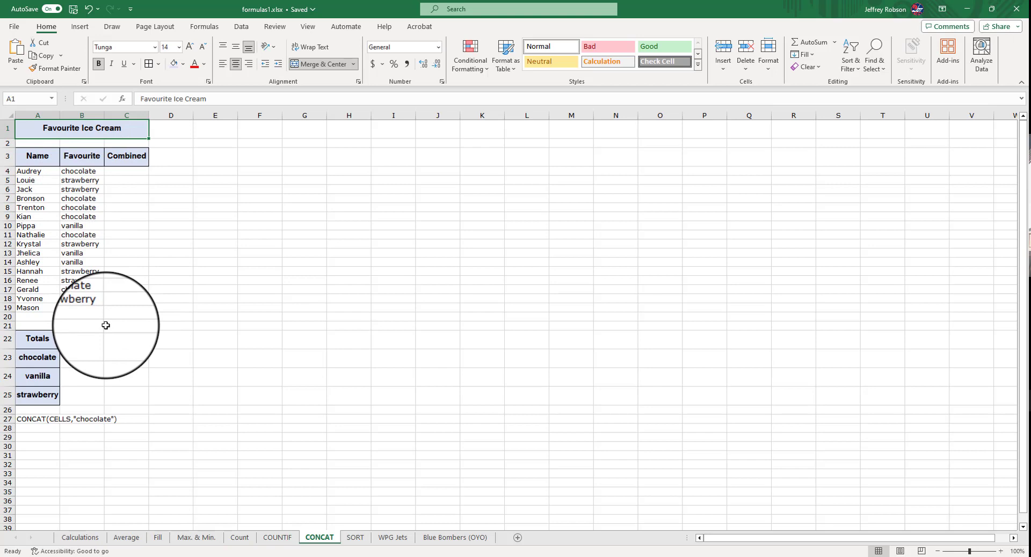
{"action": "left_click", "coordinate": [137, 172]}
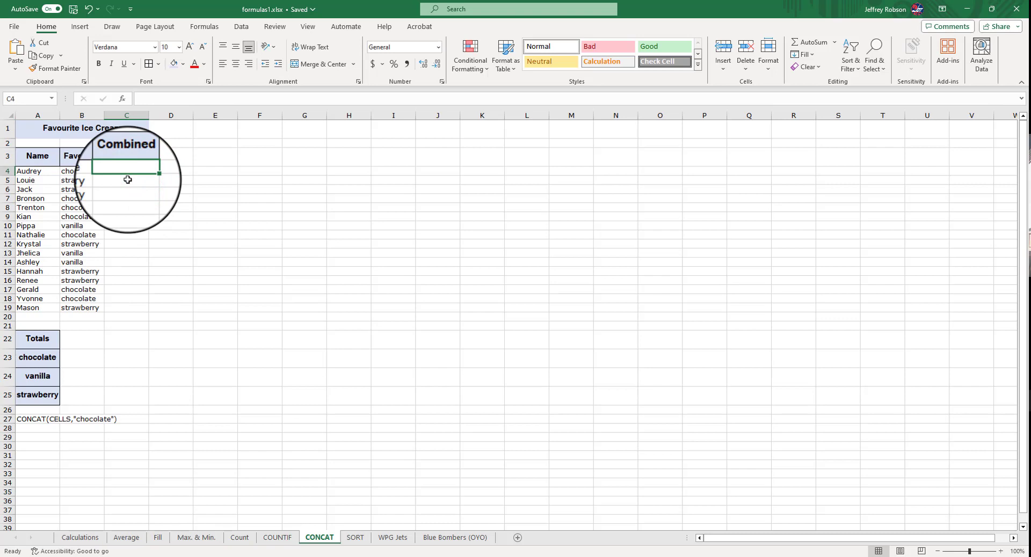
{"action": "type", "text": "="}
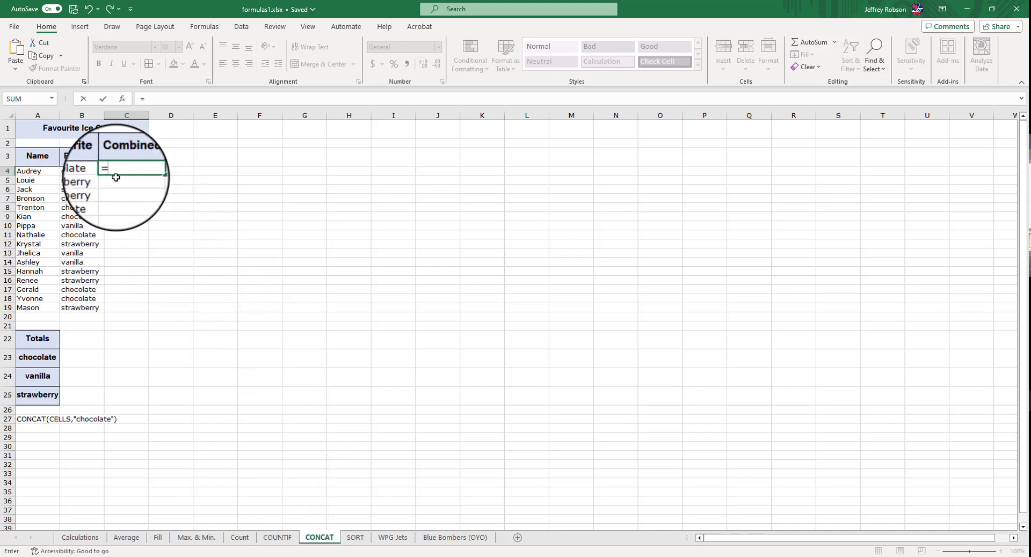
{"action": "type", "text": "conc"}
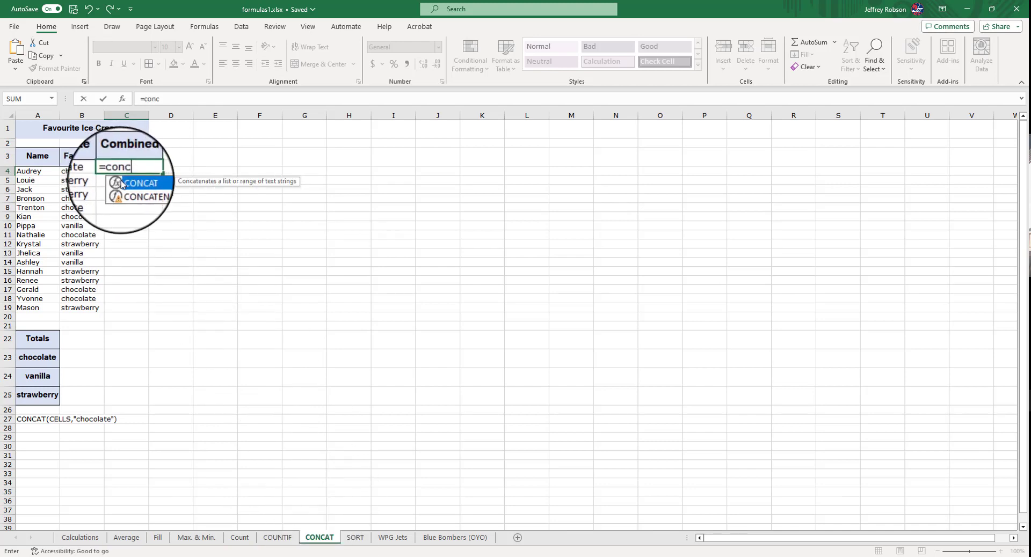
{"action": "left_click", "coordinate": [136, 184]}
{"action": "left_click", "coordinate": [136, 184]}
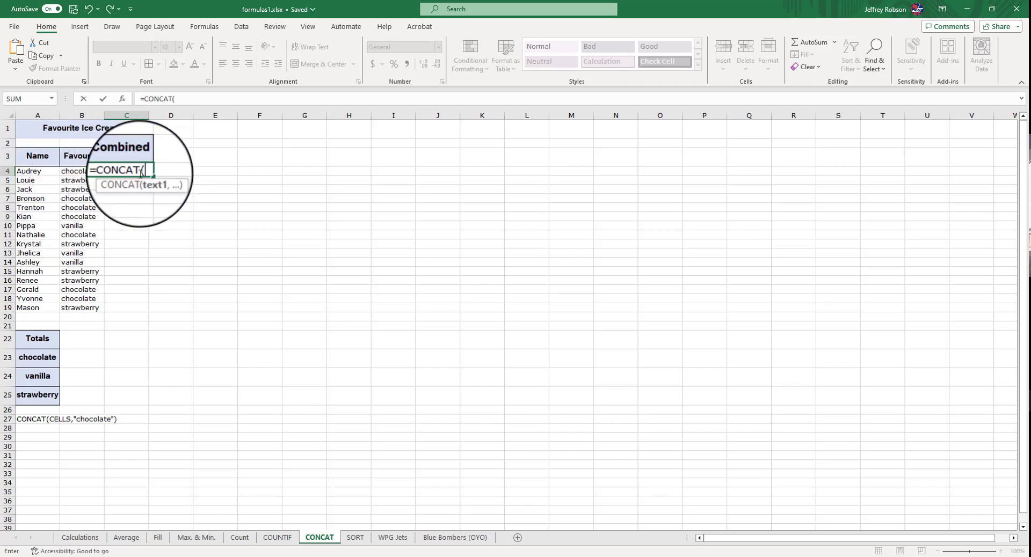
{"action": "left_click", "coordinate": [47, 171]}
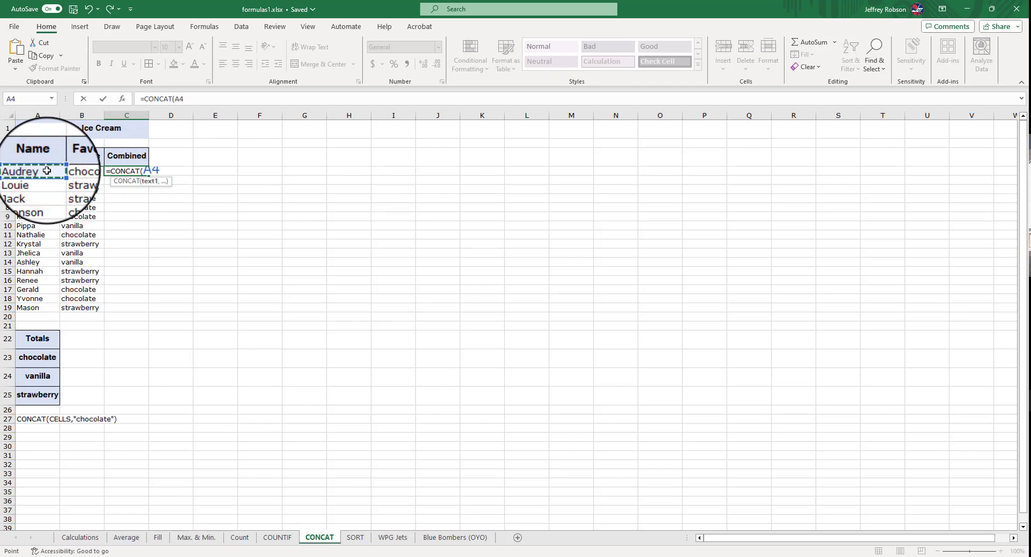
{"action": "type", "text": ","}
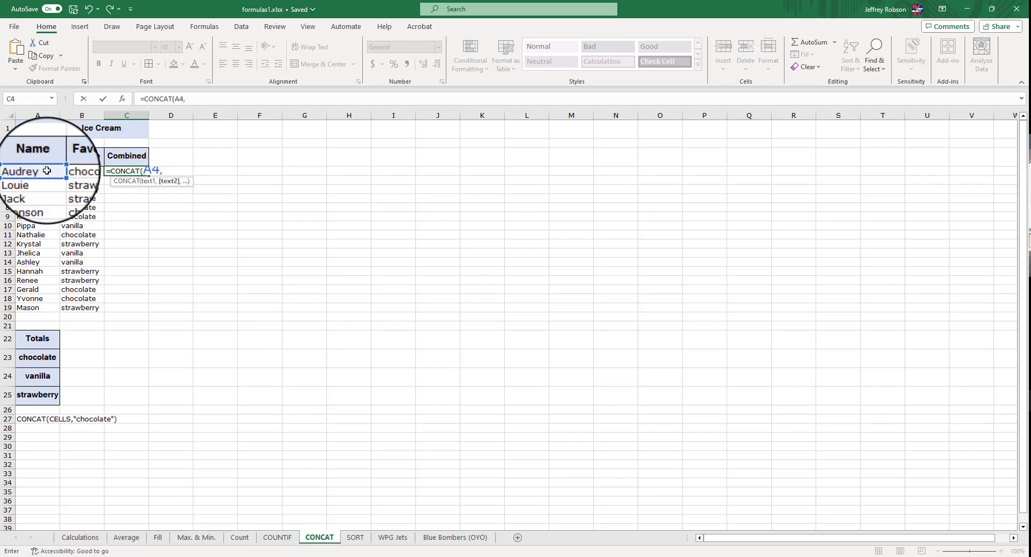
{"action": "left_click", "coordinate": [80, 173]}
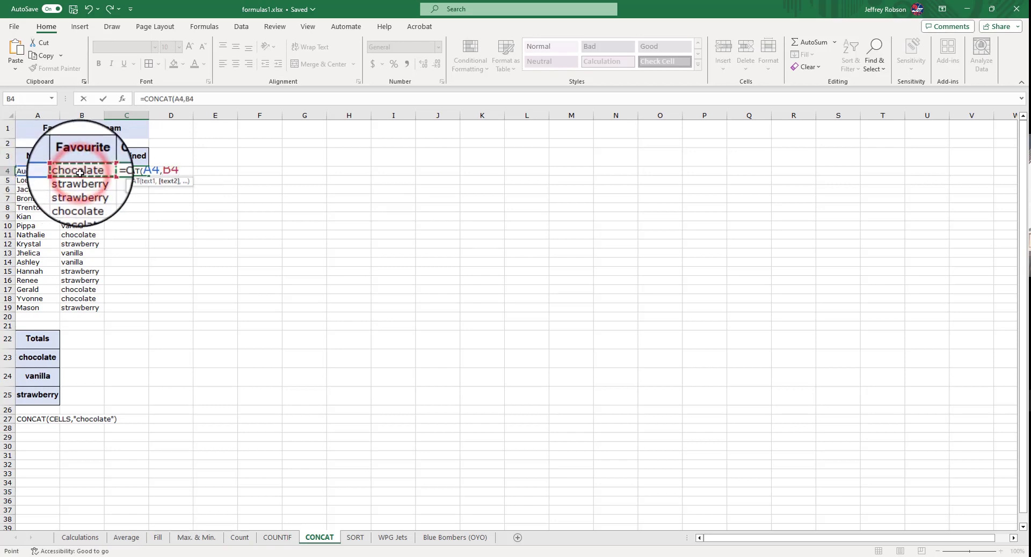
{"action": "type", "text": ")"}
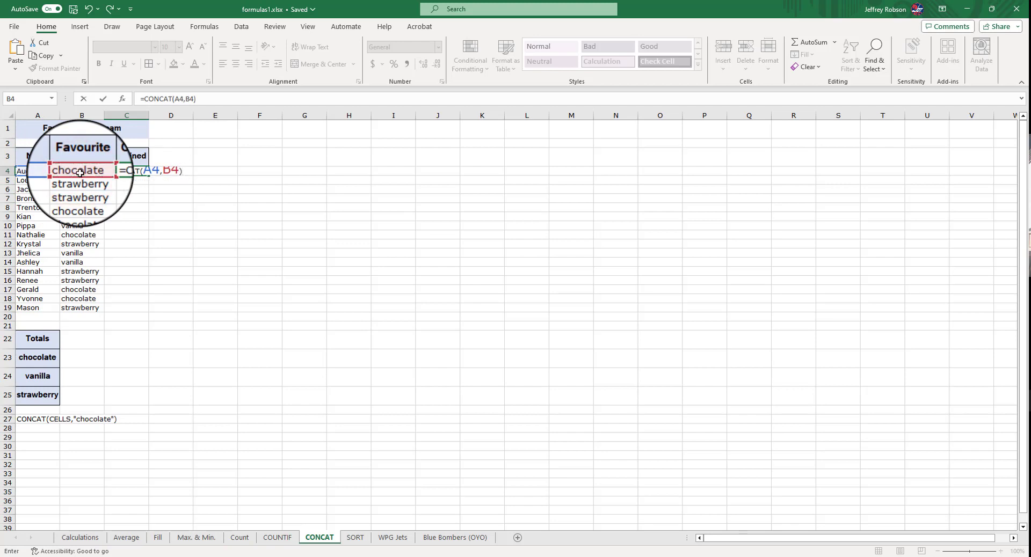
{"action": "key", "text": "Return"}
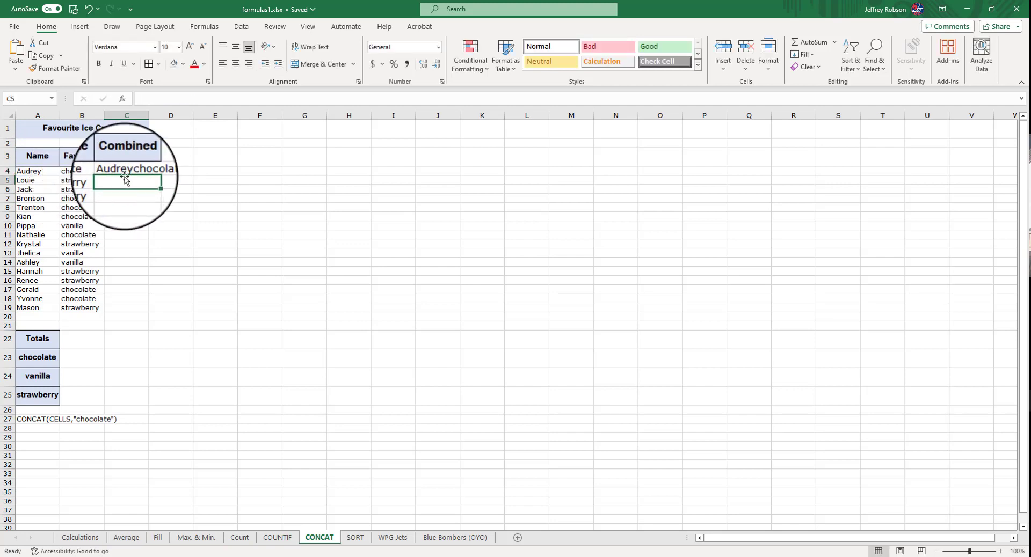
Edit the C4 formula to =CONCAT(A4," ",B4) so a space separates name and flavour
{"action": "left_click", "coordinate": [137, 170]}
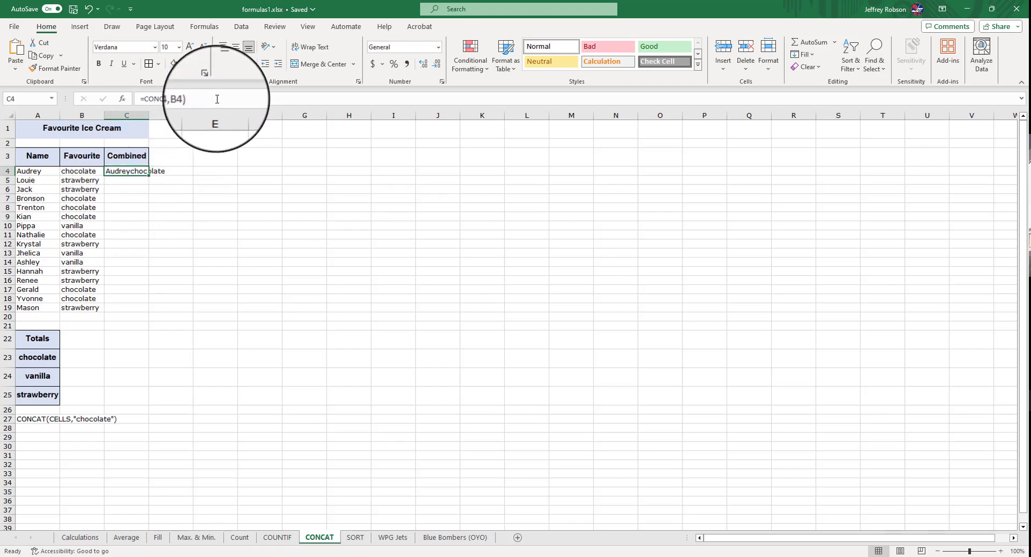
{"action": "left_click", "coordinate": [188, 99]}
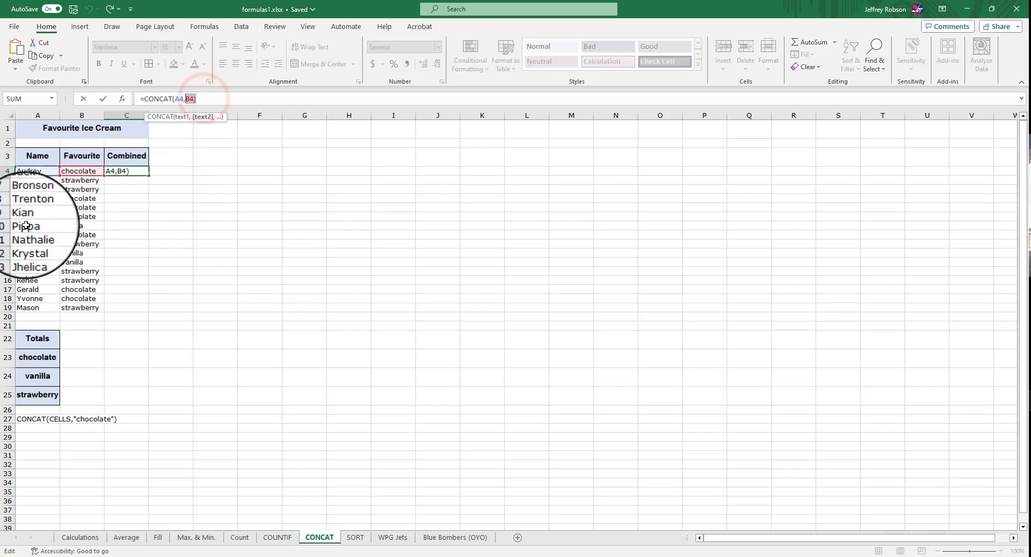
{"action": "key", "text": "Delete"}
{"action": "key", "text": "Delete"}
{"action": "key", "text": "Delete"}
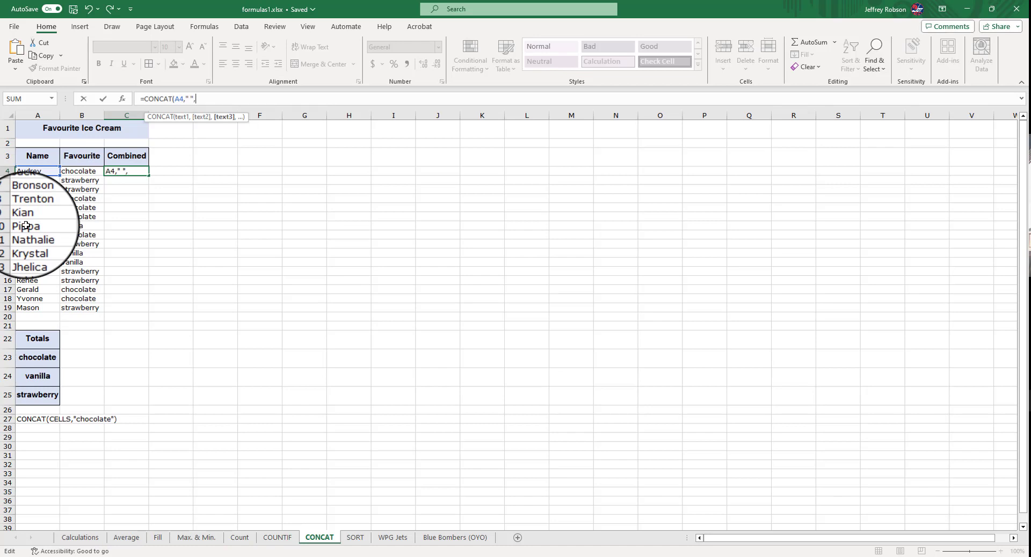
{"action": "left_click", "coordinate": [81, 172]}
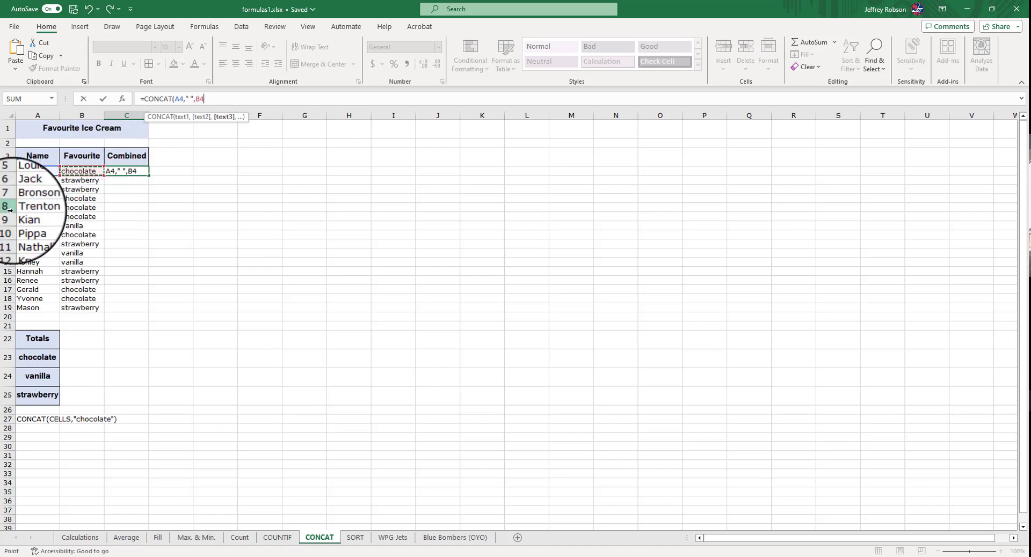
{"action": "type", "text": ")"}
{"action": "key", "text": "Return"}
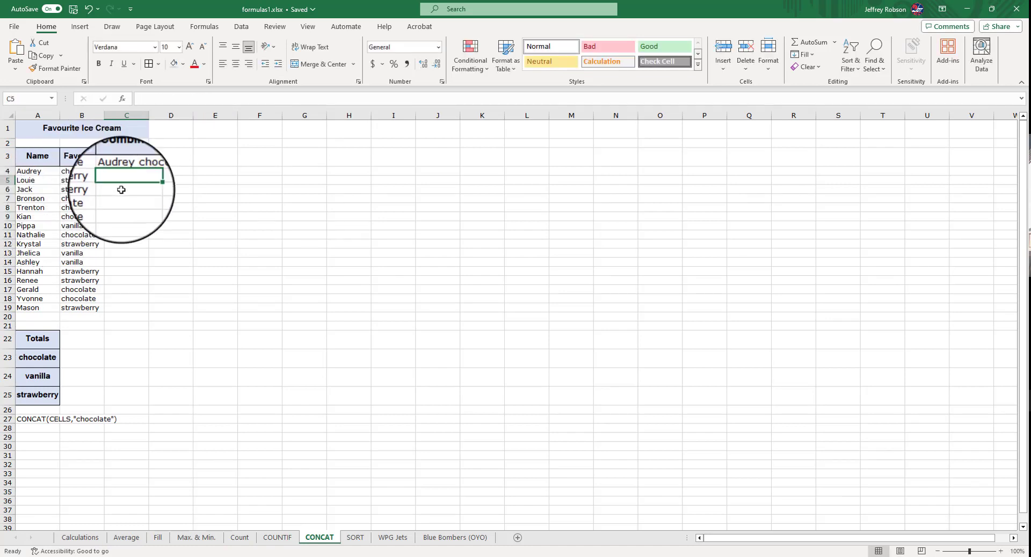
Enter =CONCAT(A5," ",B5) in C5 to combine Louie's name and favourite flavour
{"action": "left_click", "coordinate": [140, 170]}
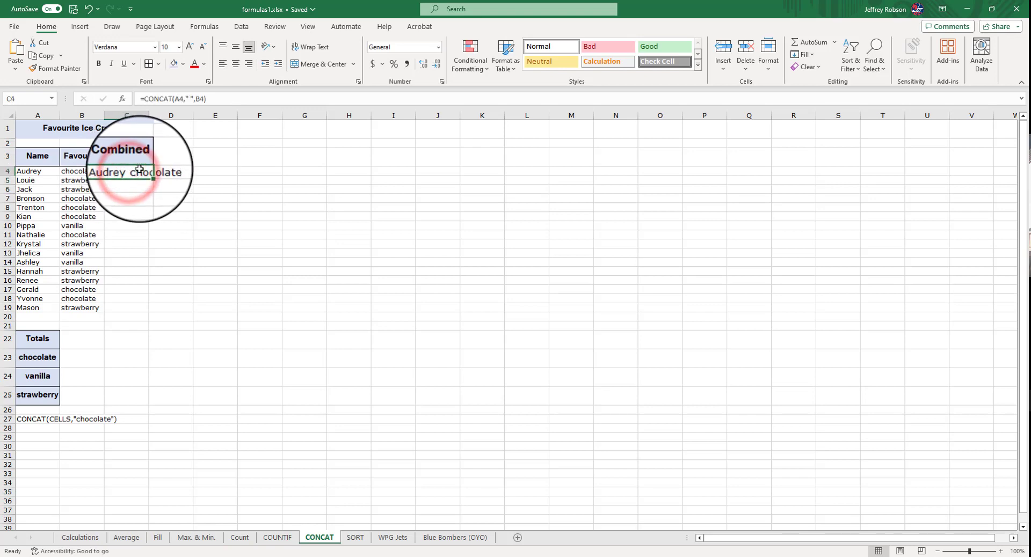
{"action": "left_click", "coordinate": [135, 180]}
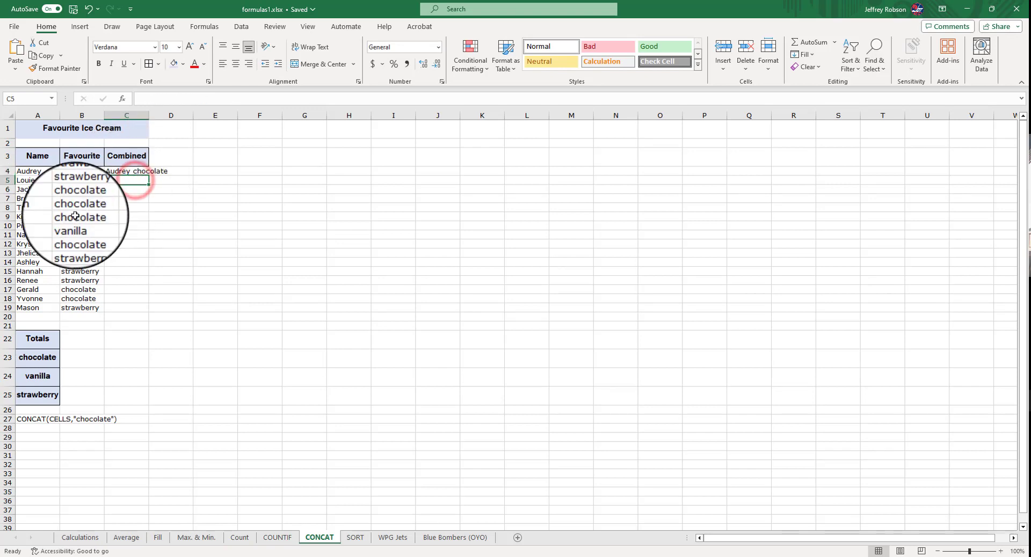
{"action": "type", "text": "="}
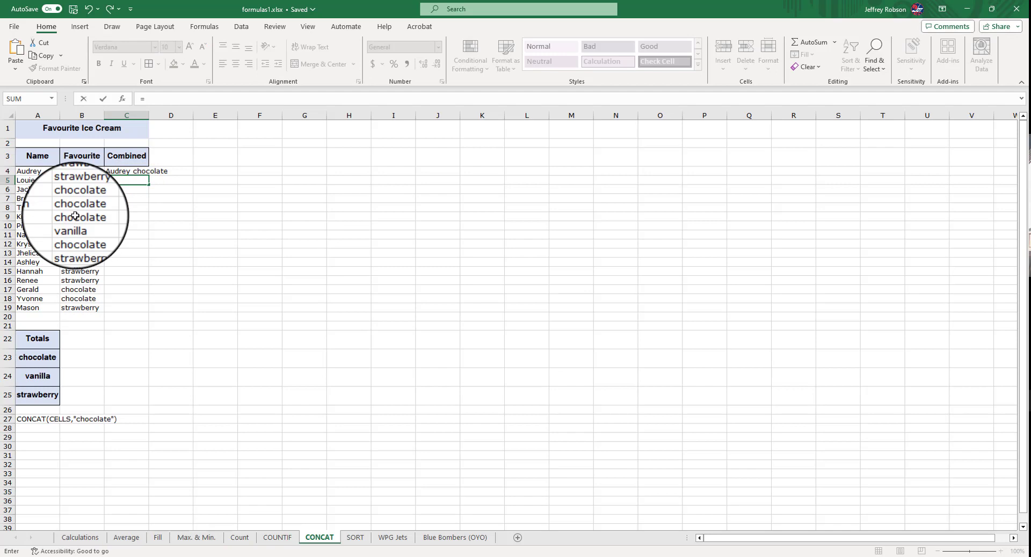
{"action": "type", "text": "conc"}
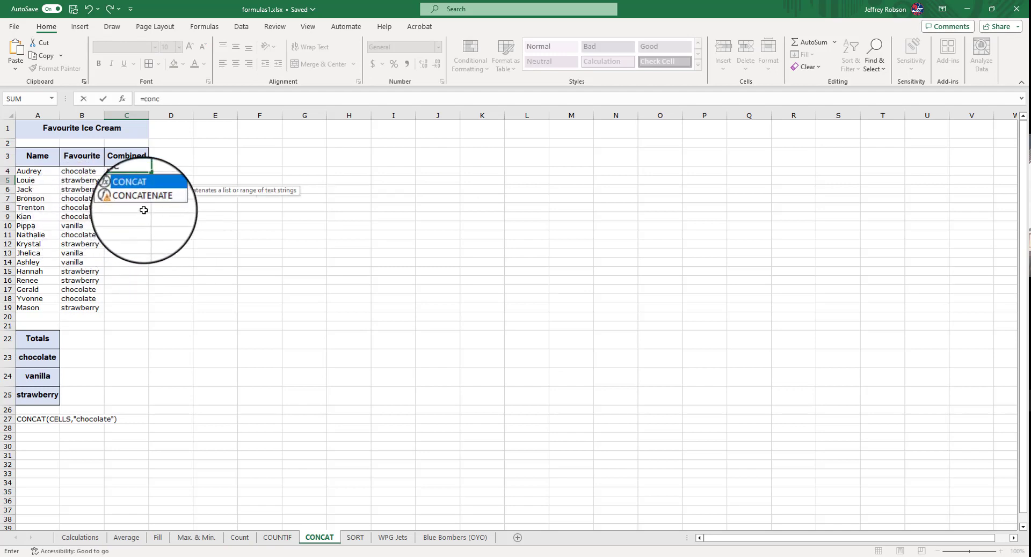
{"action": "double_click", "coordinate": [144, 191]}
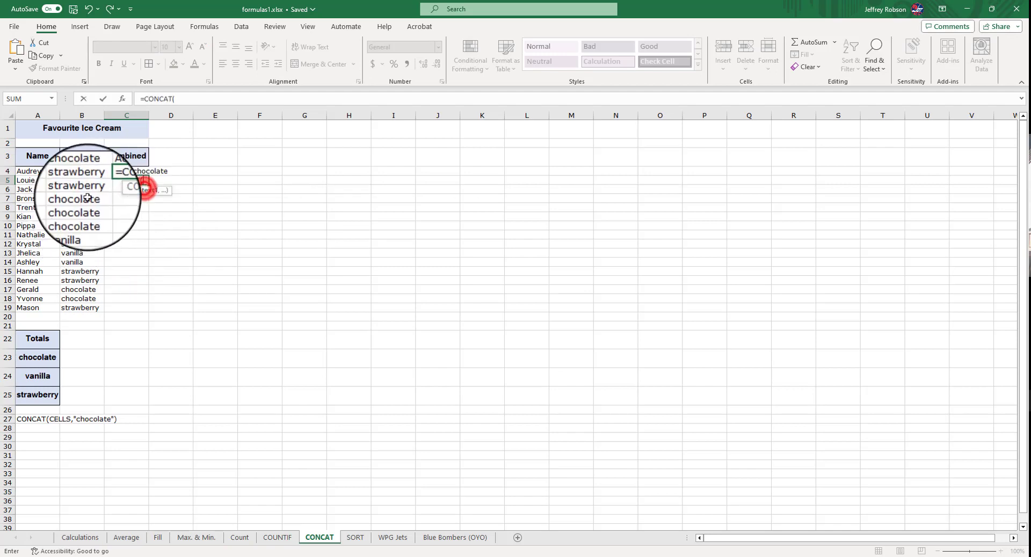
{"action": "left_click", "coordinate": [46, 182]}
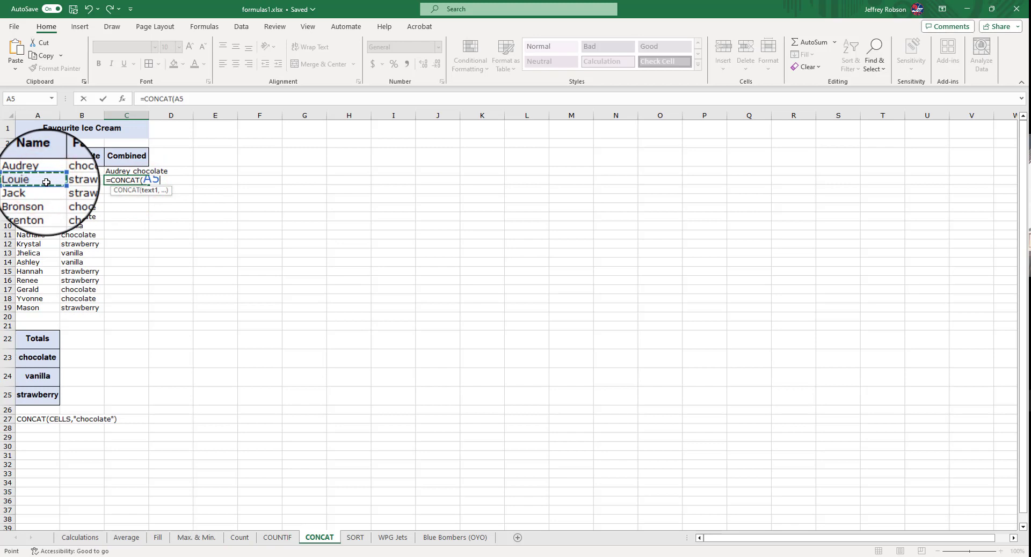
{"action": "type", "text": ",\" \","}
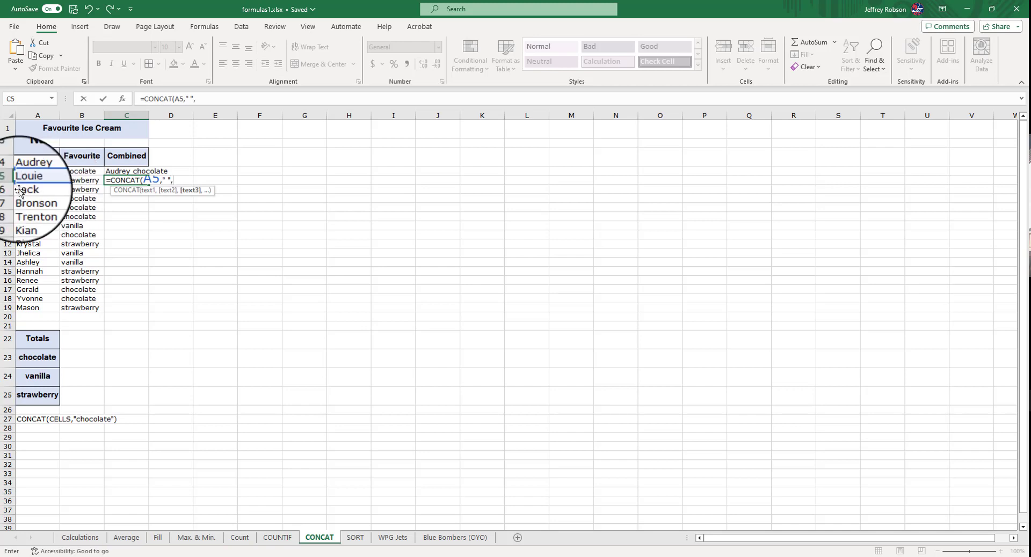
{"action": "left_click", "coordinate": [80, 180]}
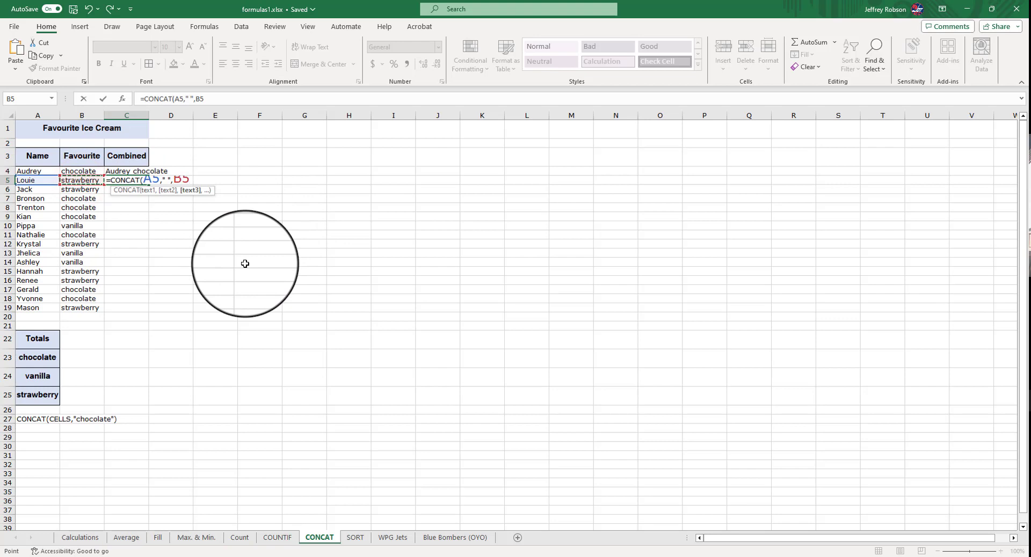
{"action": "key", "text": "Return"}
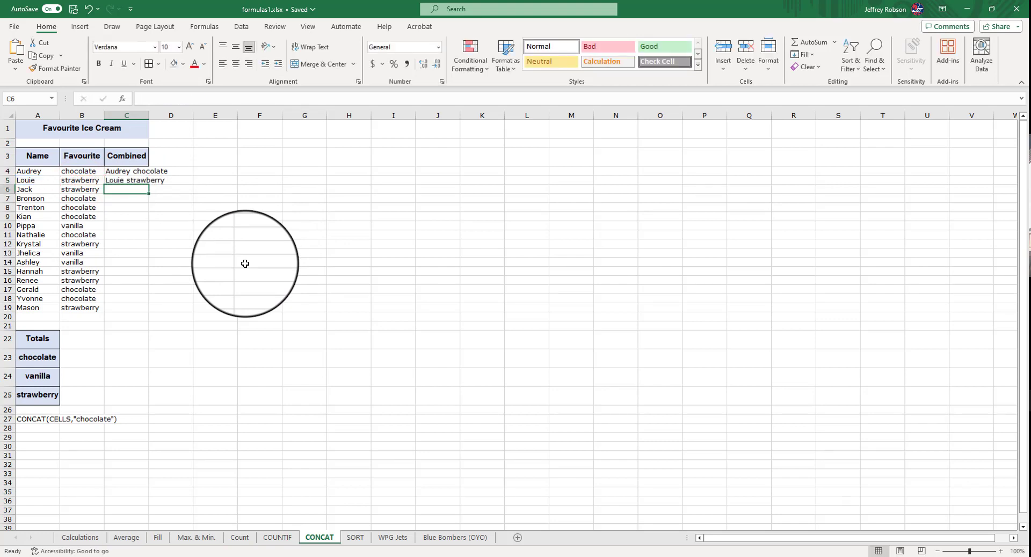
Fill the C5 formula down to C19 and autofit the width of the Combined column
{"action": "left_click", "coordinate": [147, 182]}
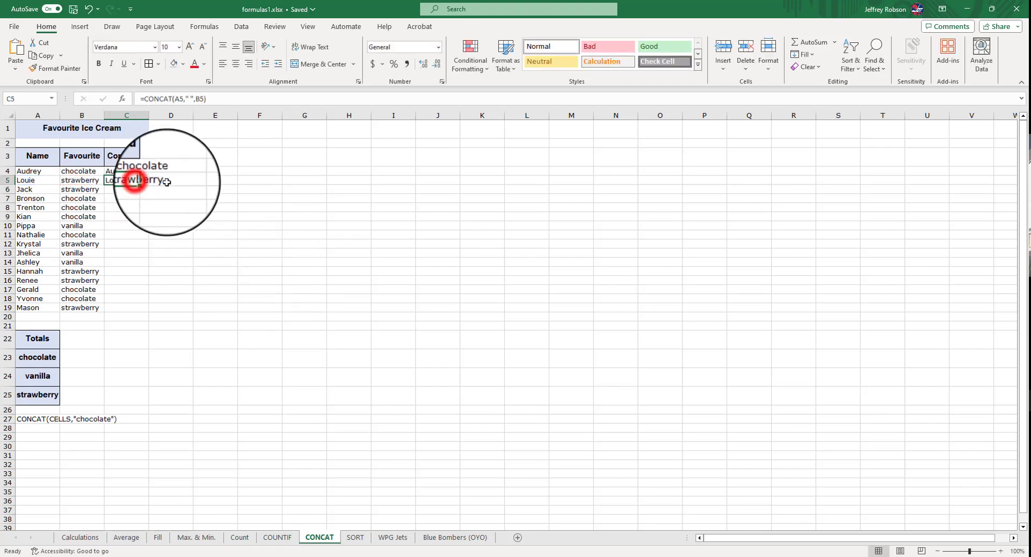
{"action": "left_click_drag", "start_coordinate": [150, 183], "coordinate": [149, 312]}
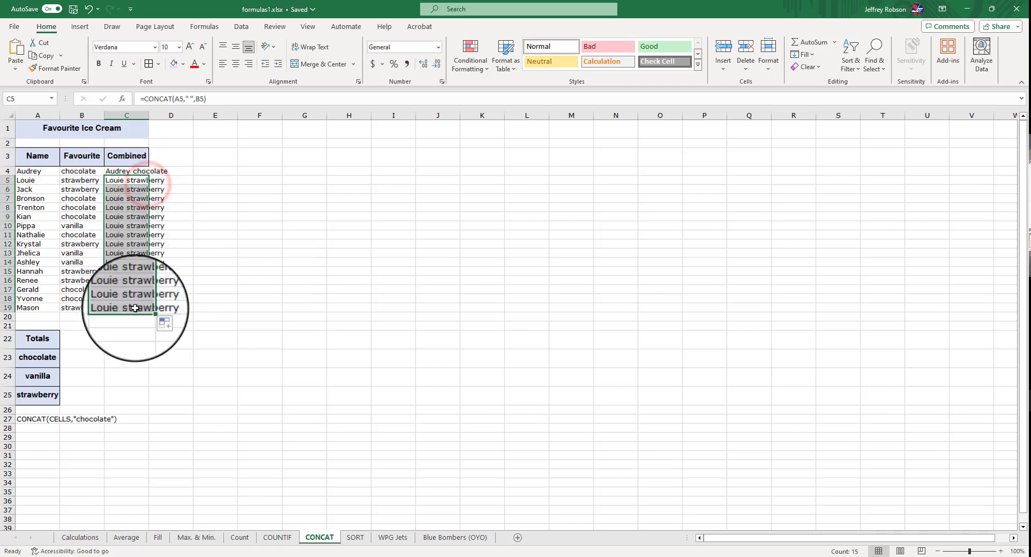
{"action": "double_click", "coordinate": [149, 116]}
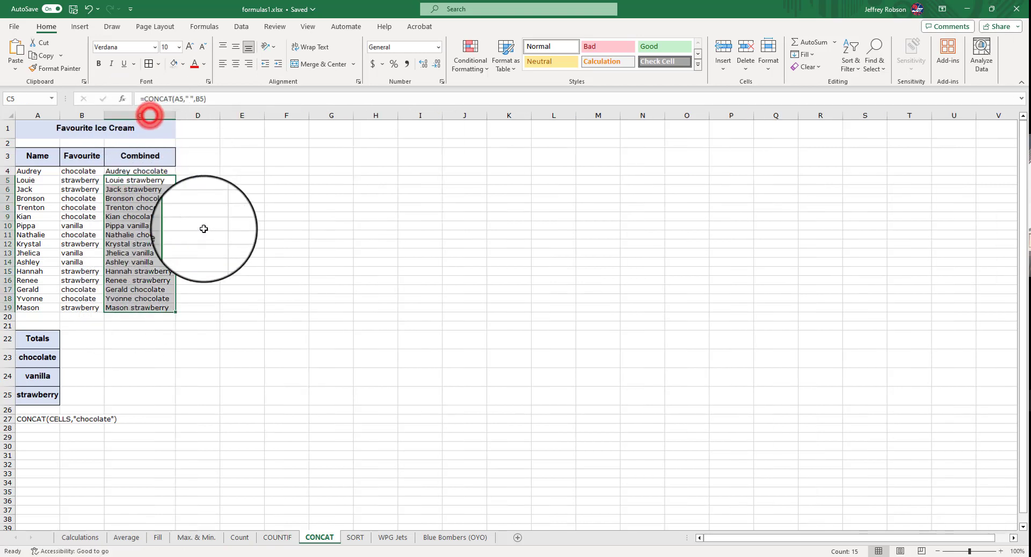
{"action": "left_click", "coordinate": [207, 225]}
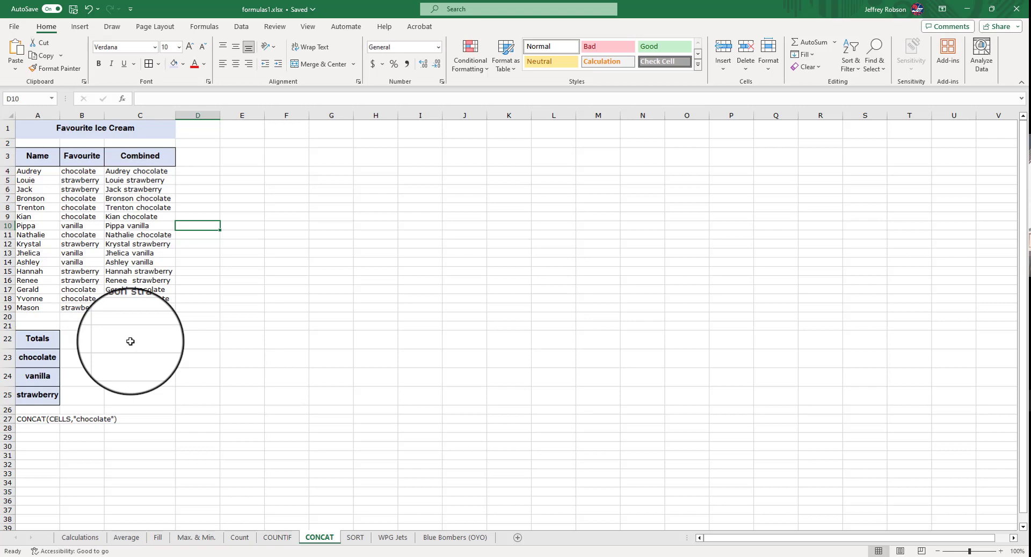
Enter =COUNTIF(C4:C19,"*") in B22 on the CONCAT sheet to count the Combined entries
{"action": "left_click", "coordinate": [278, 537]}
{"action": "left_click", "coordinate": [311, 539]}
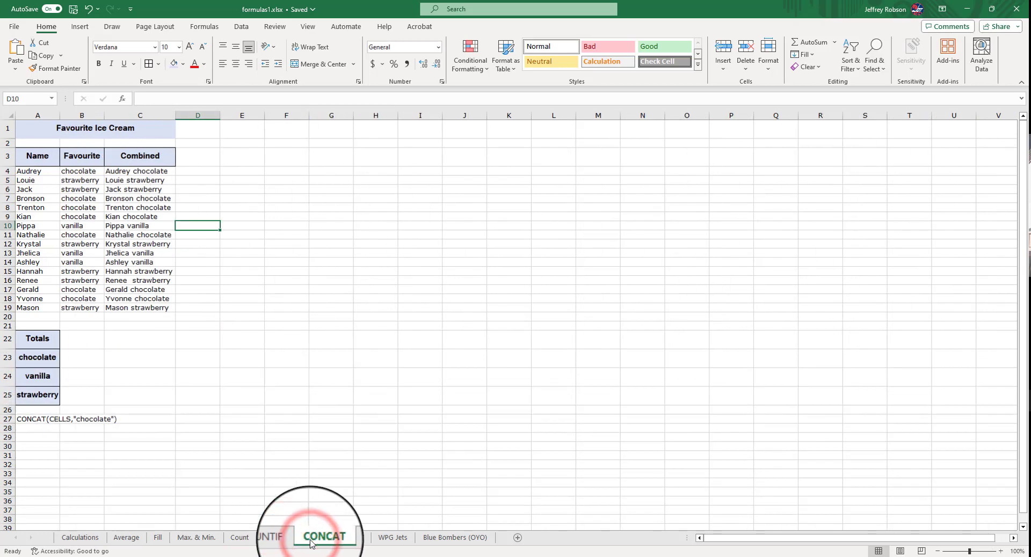
{"action": "left_click", "coordinate": [101, 341]}
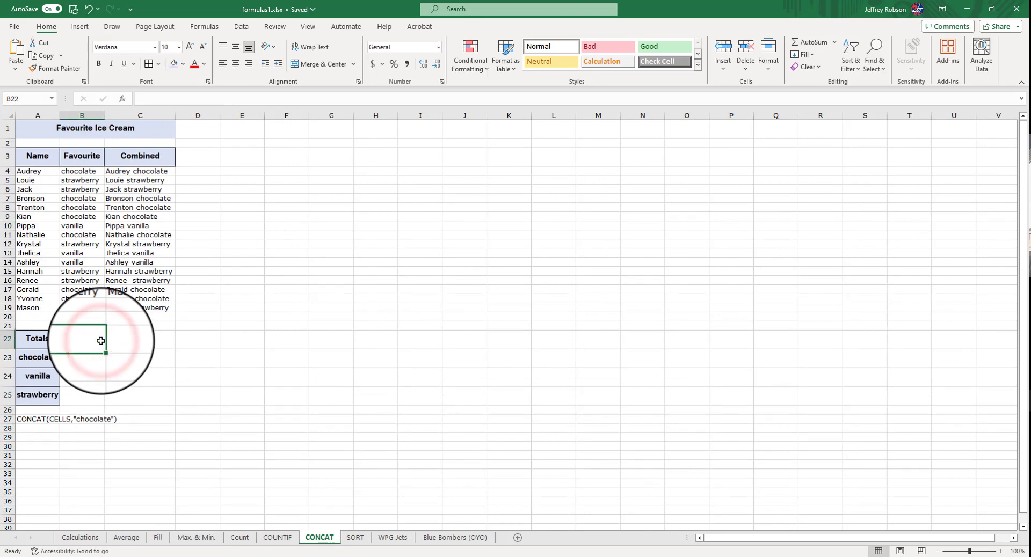
{"action": "type", "text": "="}
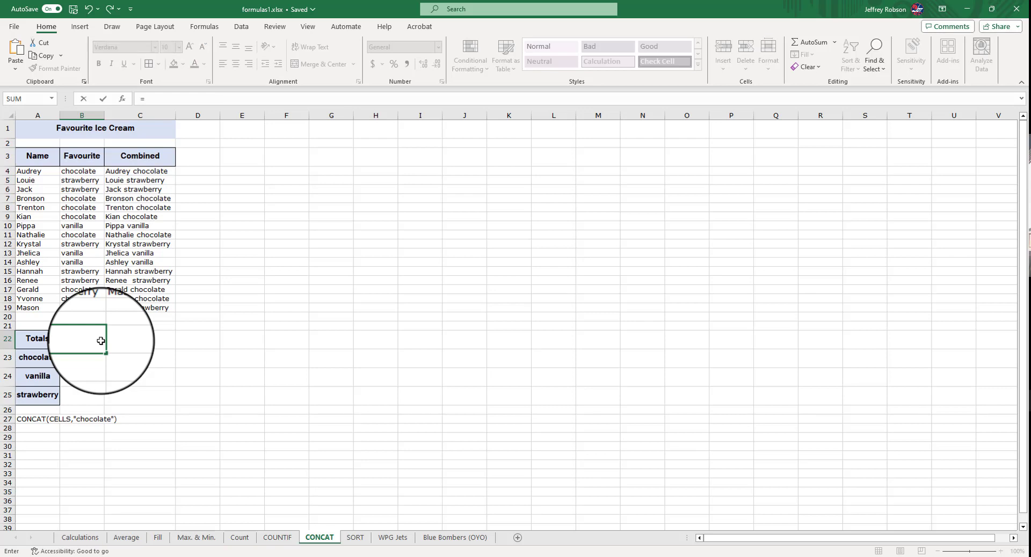
{"action": "type", "text": "count"}
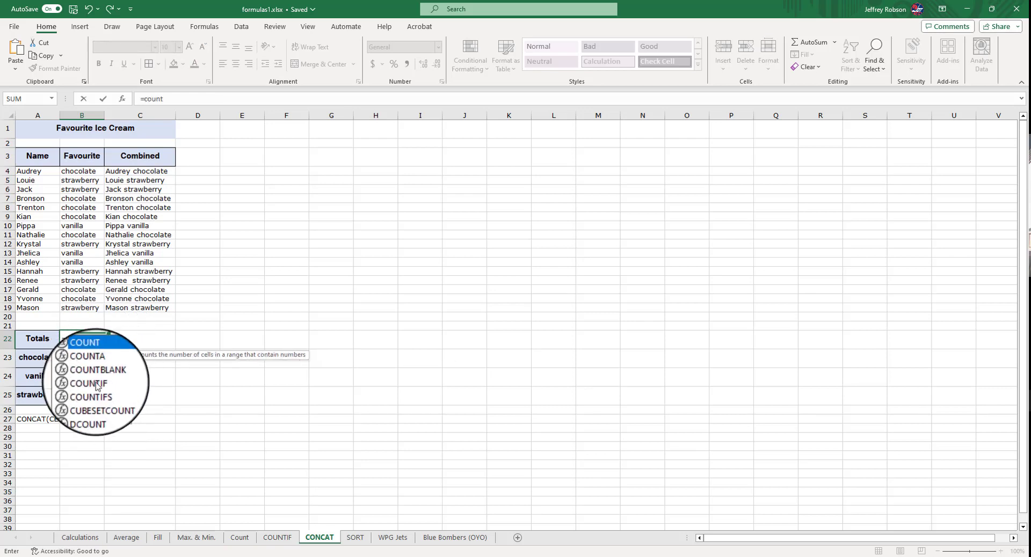
{"action": "double_click", "coordinate": [95, 382]}
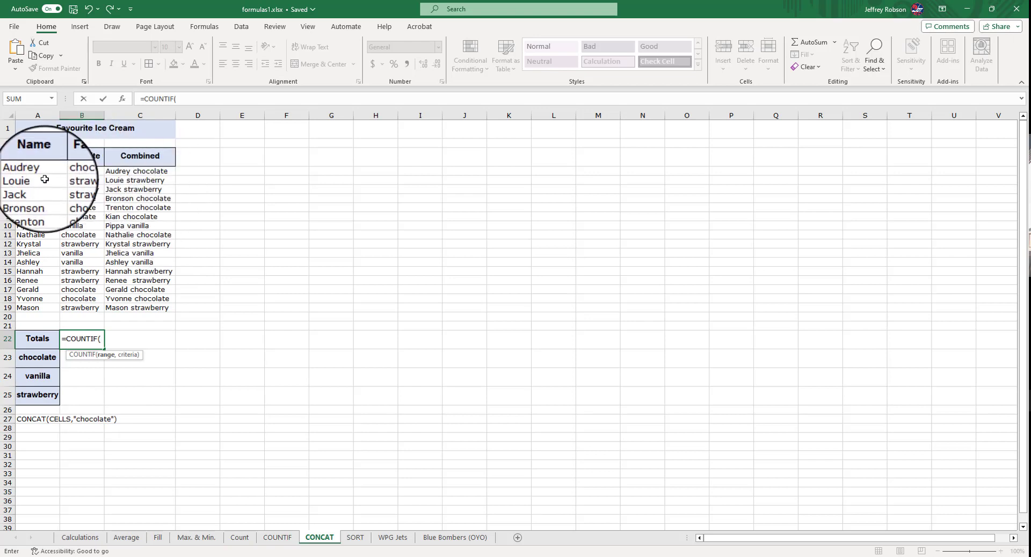
{"action": "left_click_drag", "start_coordinate": [138, 172], "coordinate": [138, 307]}
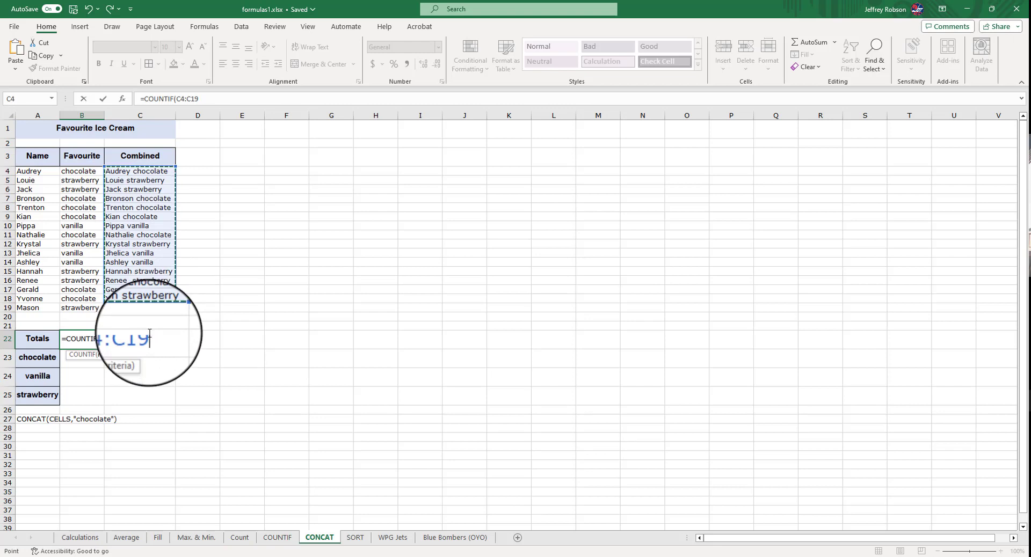
{"action": "type", "text": ",\"*"}
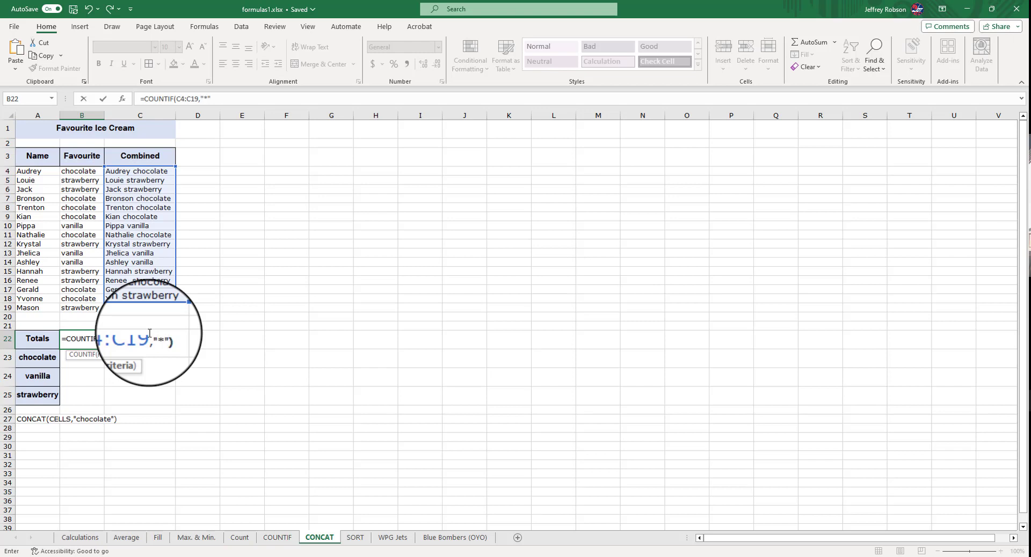
{"action": "type", "text": ")"}
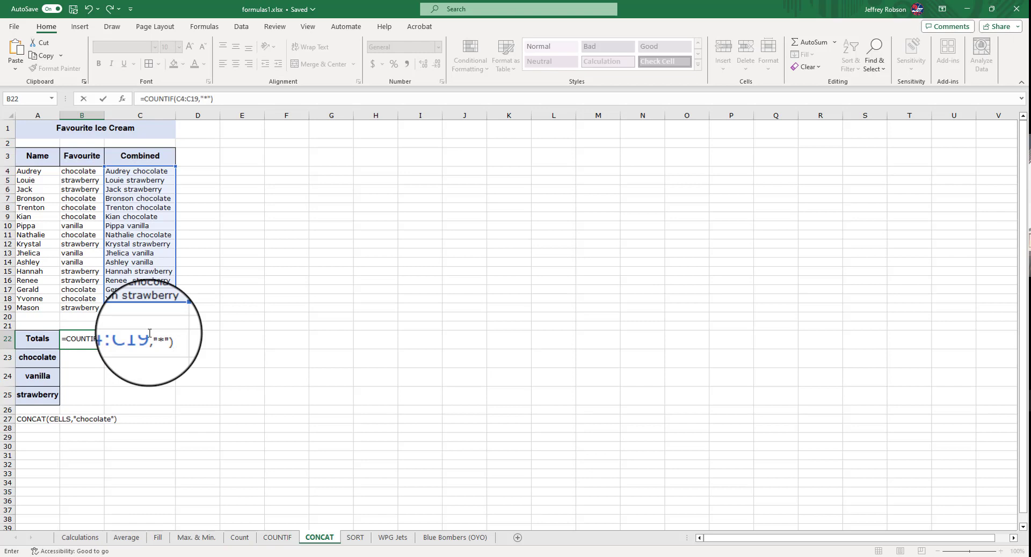
{"action": "key", "text": "Return"}
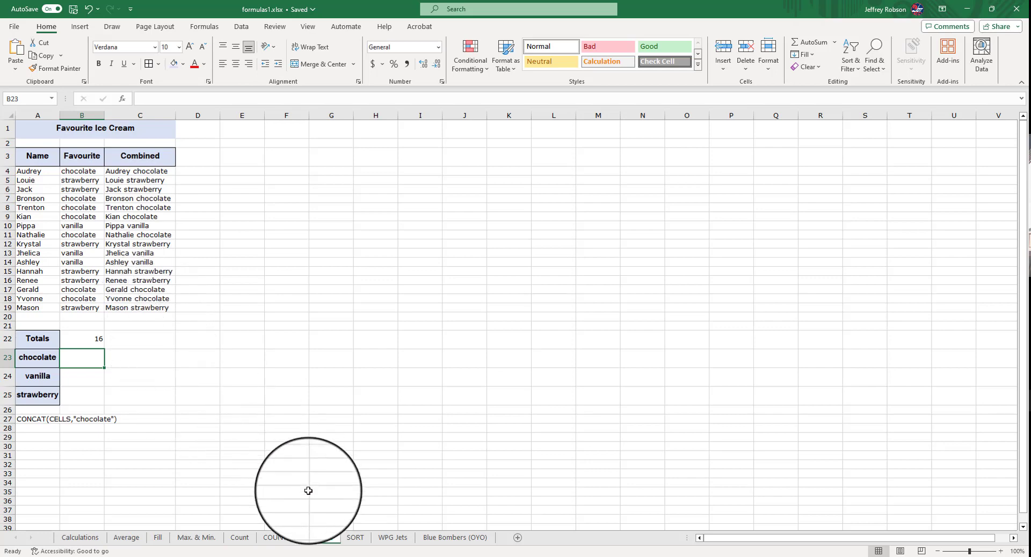
Switch to the SORT sheet and autofit the Class/Gender column to its heading
{"action": "left_click", "coordinate": [282, 538]}
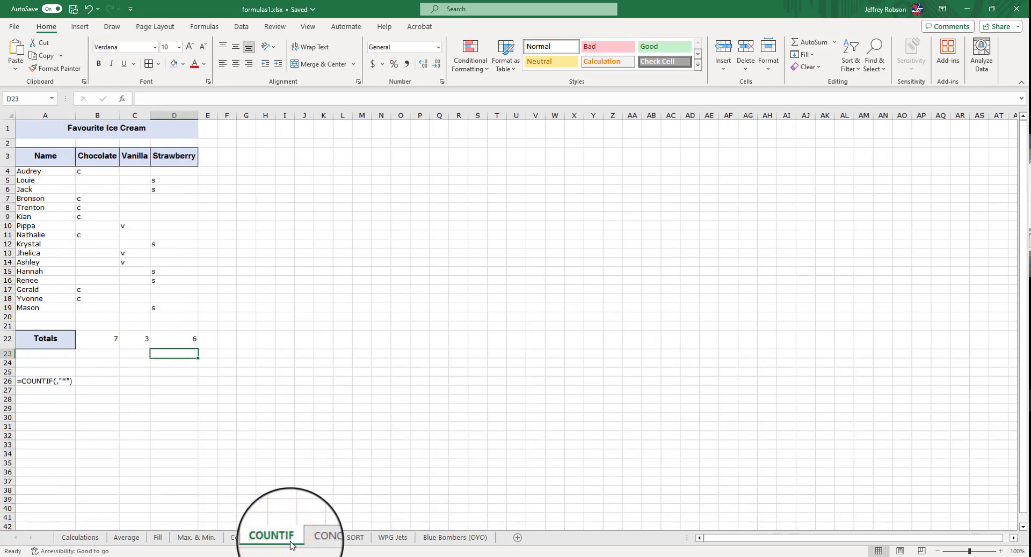
{"action": "left_click", "coordinate": [321, 537]}
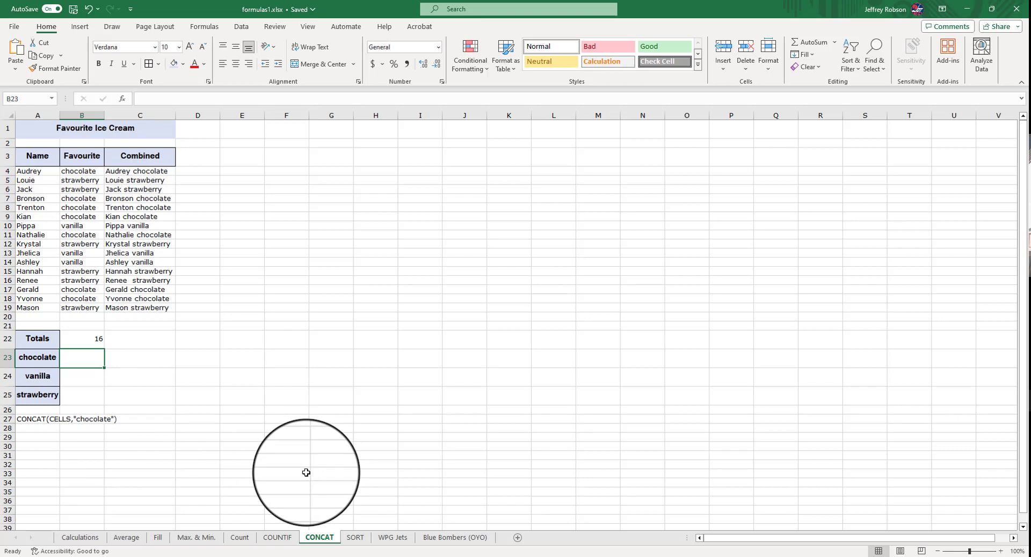
{"action": "left_click", "coordinate": [354, 538]}
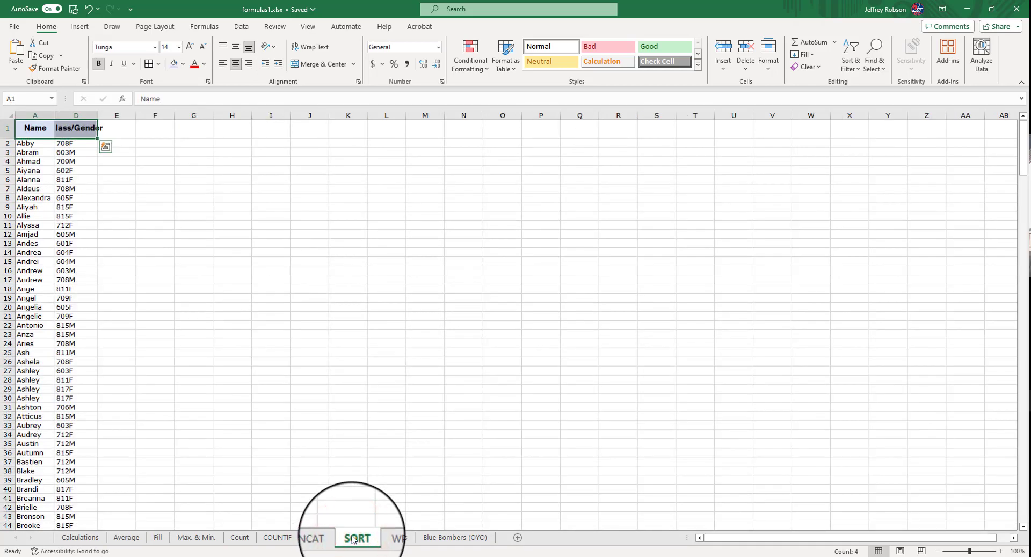
{"action": "double_click", "coordinate": [56, 114]}
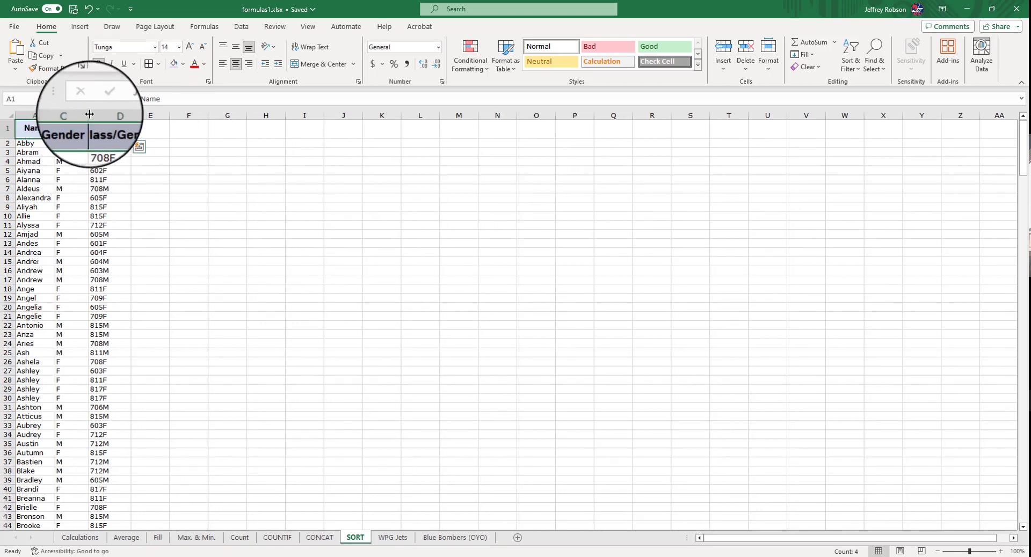
{"action": "mouse_move", "coordinate": [89, 115]}
{"action": "left_mouse_down"}
{"action": "mouse_move", "coordinate": [56, 114]}
{"action": "mouse_move", "coordinate": [99, 115]}
{"action": "left_mouse_up"}
{"action": "double_click", "coordinate": [98, 114]}
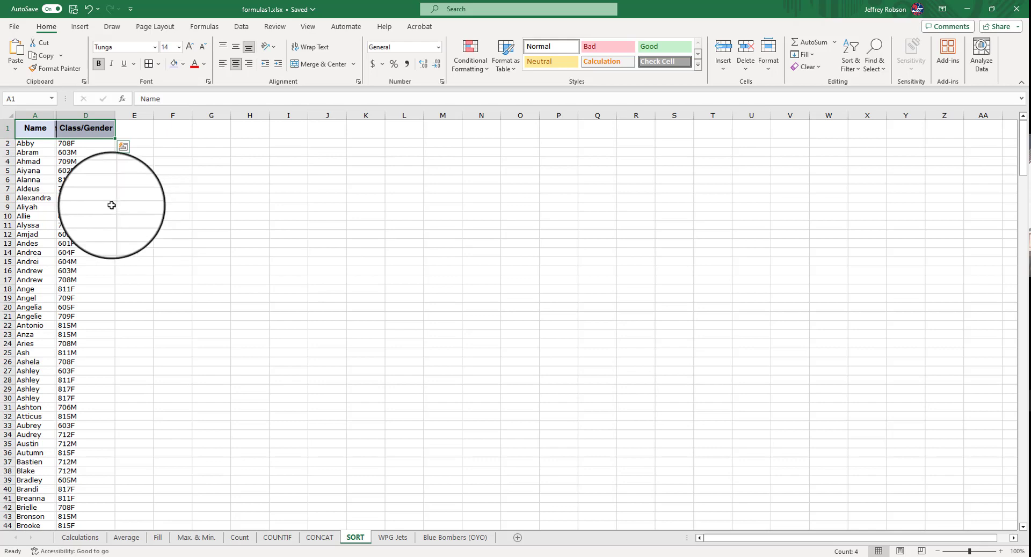
Select a cell in the name list and open the Sort dialog with My data has headers ticked
{"action": "left_click", "coordinate": [36, 153]}
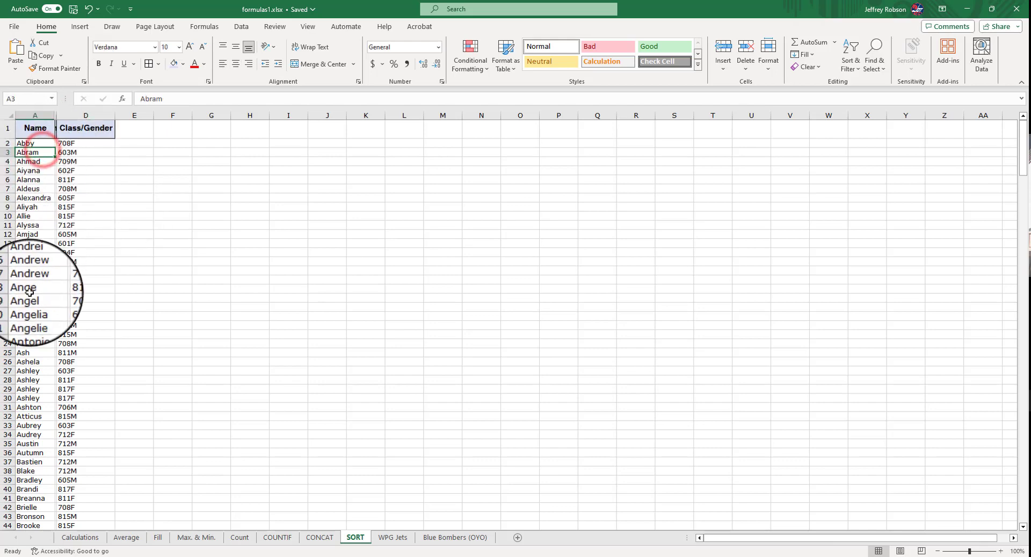
{"action": "scroll", "coordinate": [84, 318], "scroll_direction": "down", "scroll_amount": 7}
{"action": "scroll", "coordinate": [85, 318], "scroll_direction": "down", "scroll_amount": 20}
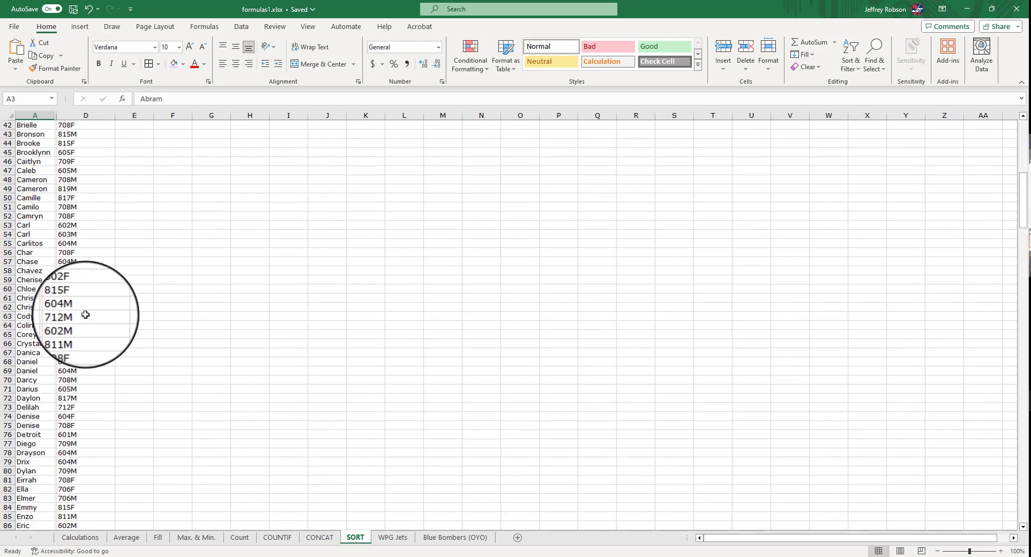
{"action": "scroll", "coordinate": [87, 310], "scroll_direction": "down", "scroll_amount": 20}
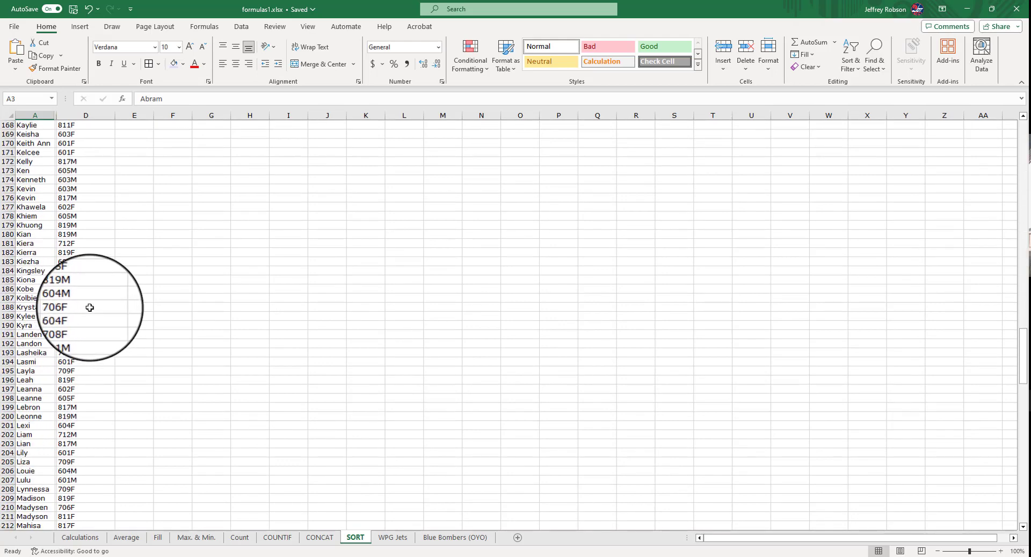
{"action": "scroll", "coordinate": [90, 308], "scroll_direction": "up", "scroll_amount": 20}
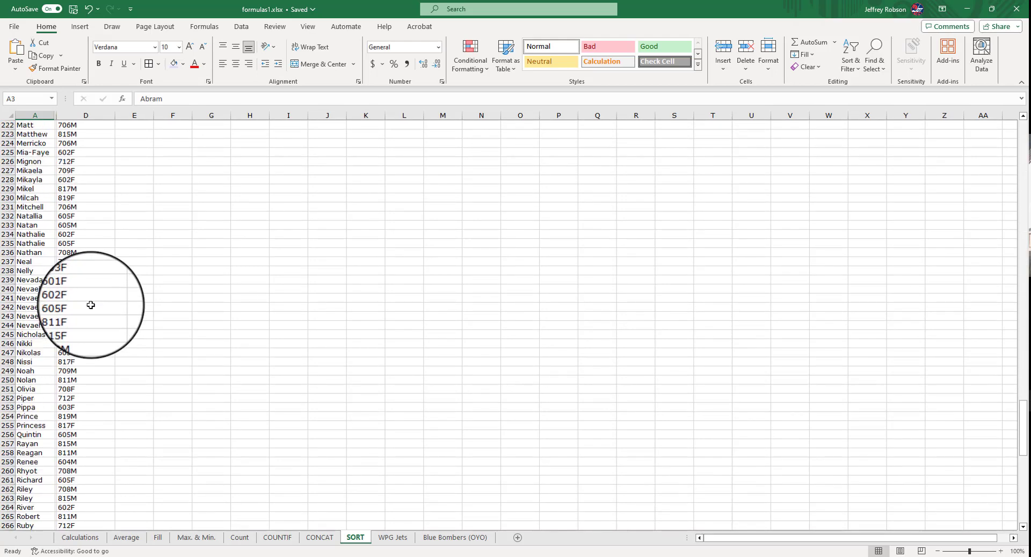
{"action": "scroll", "coordinate": [91, 305], "scroll_direction": "up", "scroll_amount": 20}
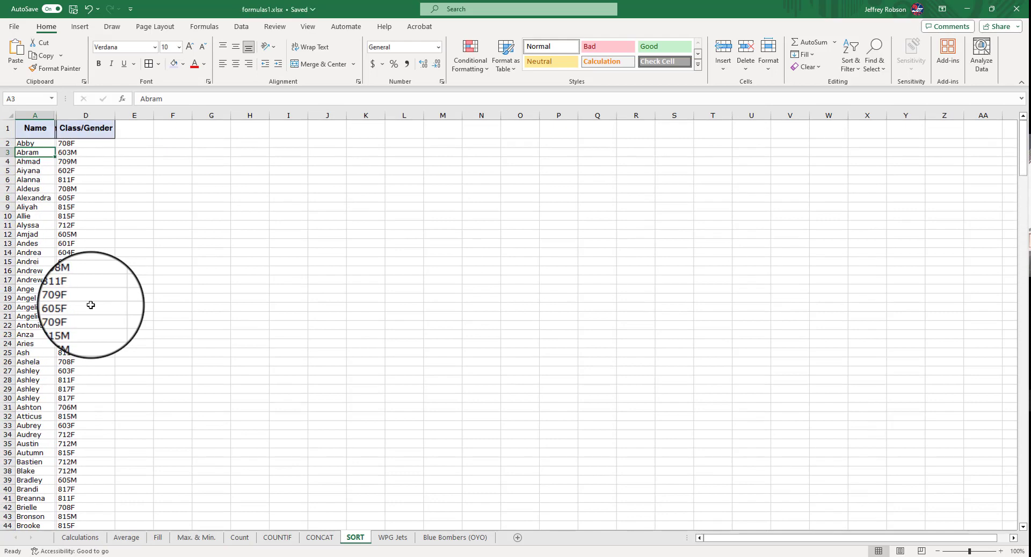
{"action": "left_click", "coordinate": [243, 26]}
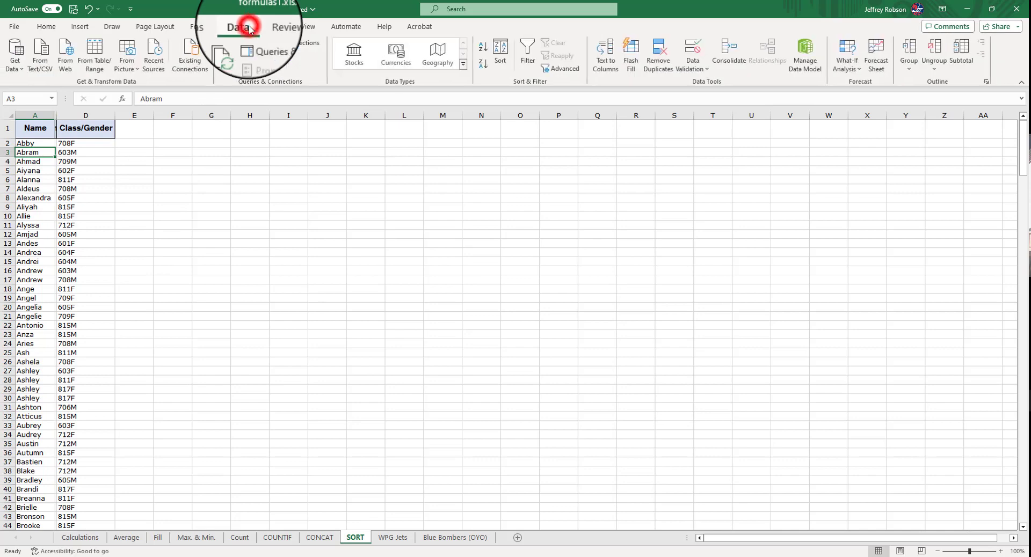
{"action": "left_click", "coordinate": [501, 62]}
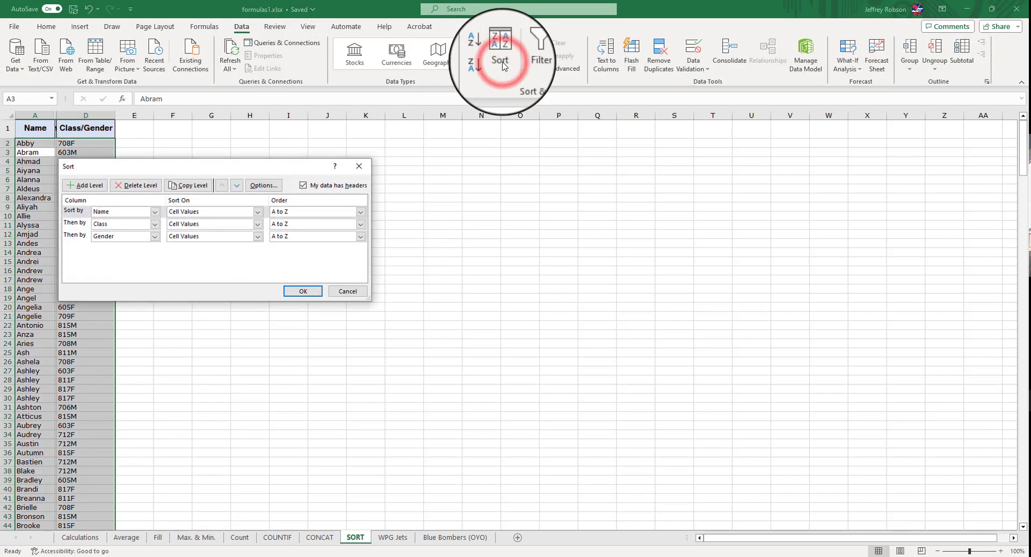
{"action": "left_click_drag", "start_coordinate": [199, 167], "coordinate": [369, 158]}
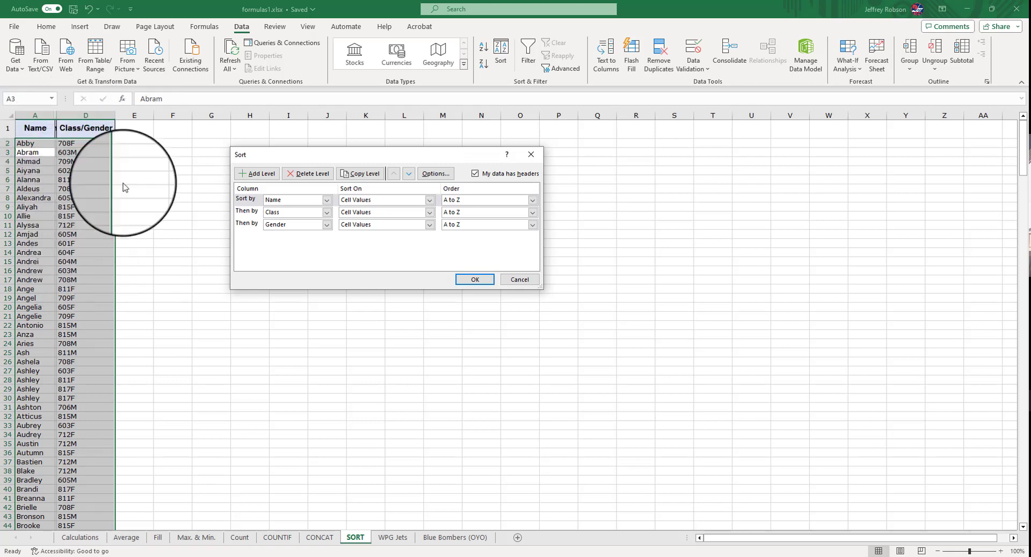
{"action": "left_click", "coordinate": [476, 174]}
{"action": "left_click", "coordinate": [475, 173]}
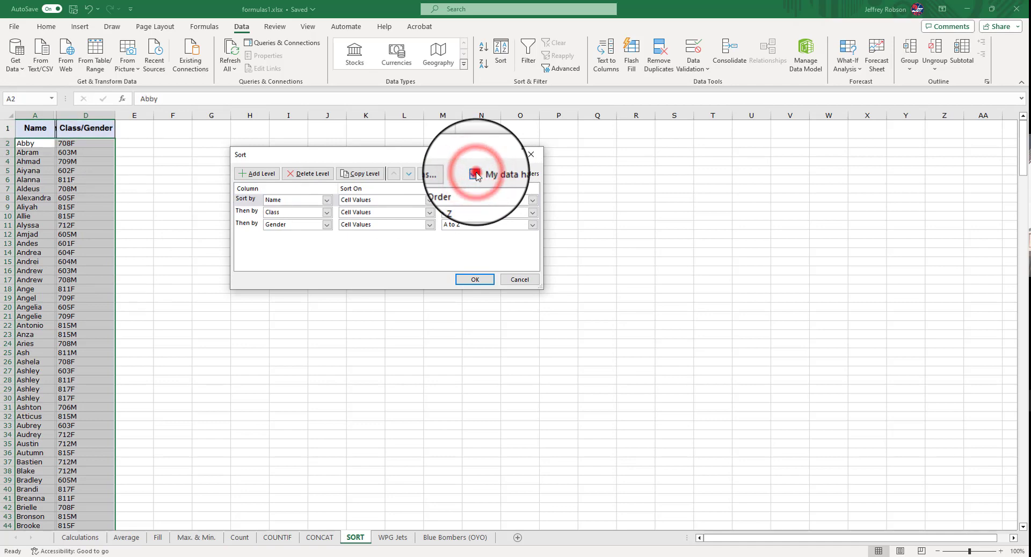
{"action": "left_click", "coordinate": [475, 173]}
{"action": "left_click", "coordinate": [475, 173]}
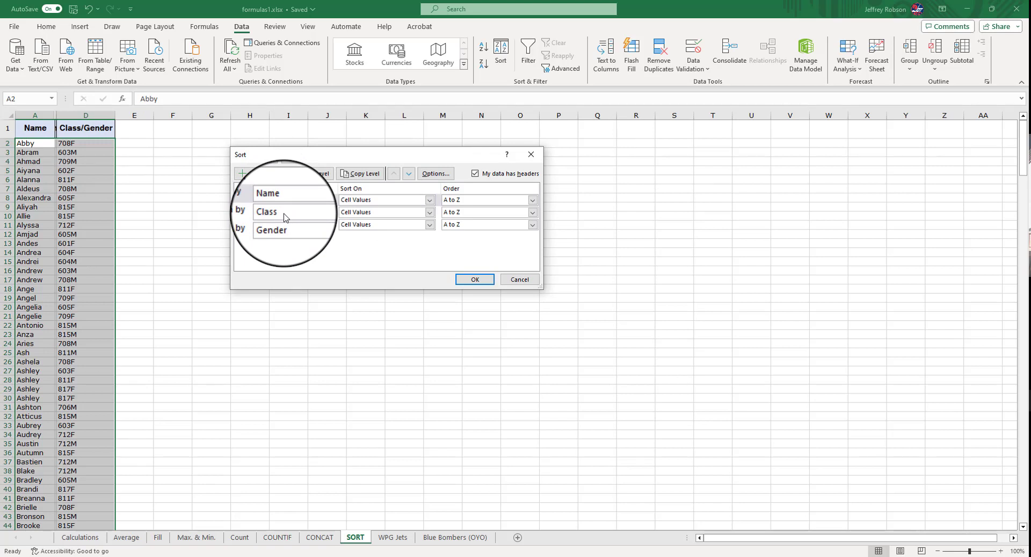
Sort the list by Class/Gender, then by Name, then by Gender, all A to Z
{"action": "left_click", "coordinate": [329, 200]}
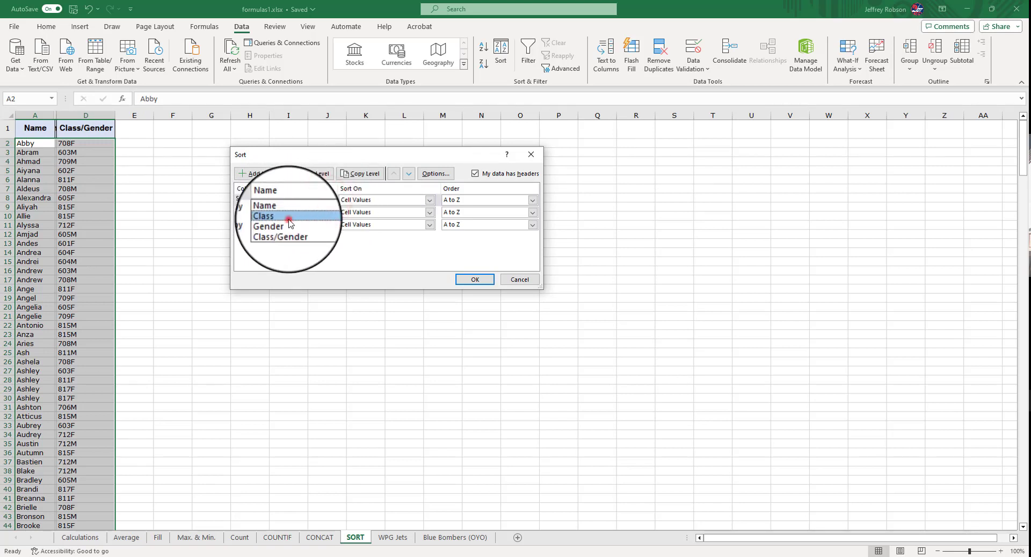
{"action": "left_click", "coordinate": [289, 217]}
{"action": "left_click", "coordinate": [332, 212]}
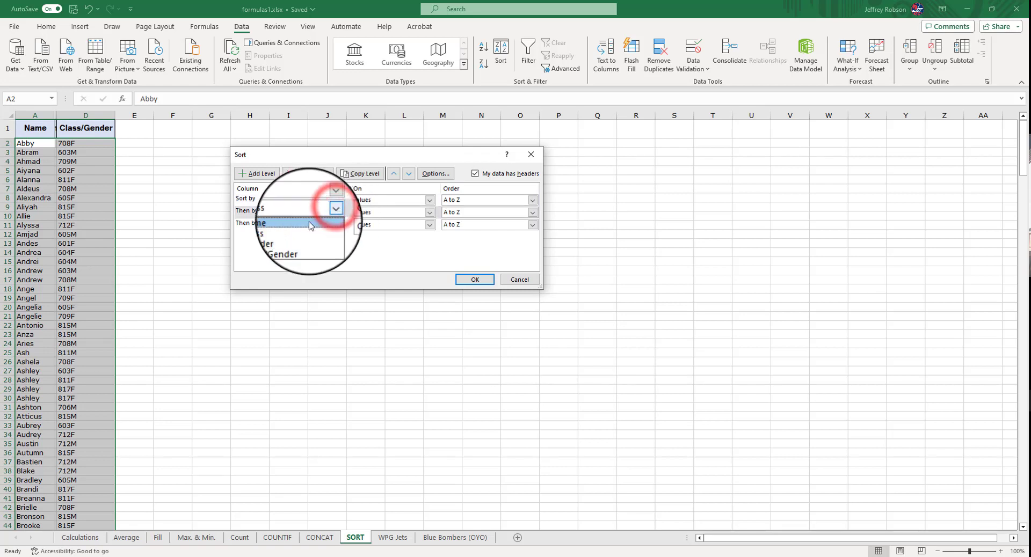
{"action": "left_click", "coordinate": [308, 222]}
{"action": "left_click", "coordinate": [328, 200]}
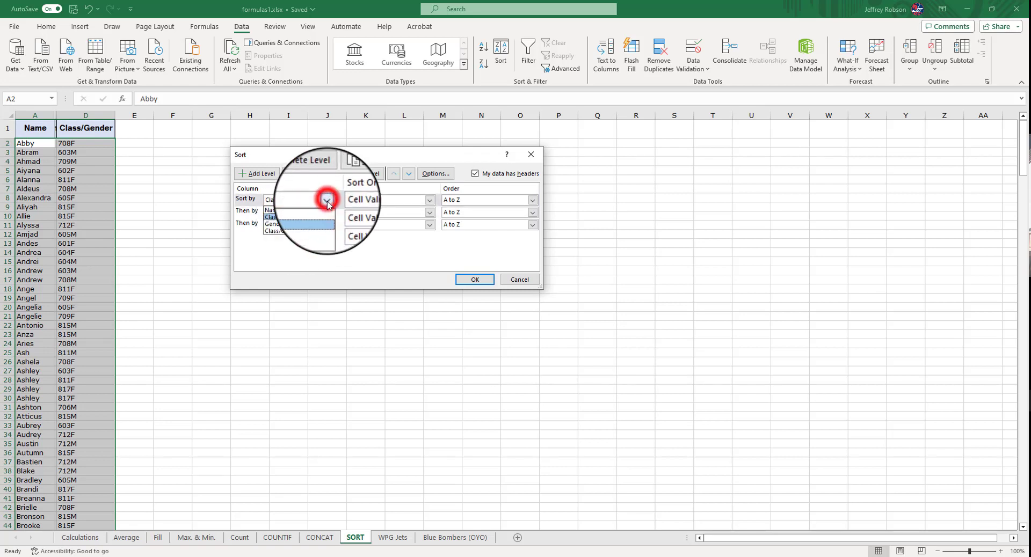
{"action": "left_click", "coordinate": [305, 234]}
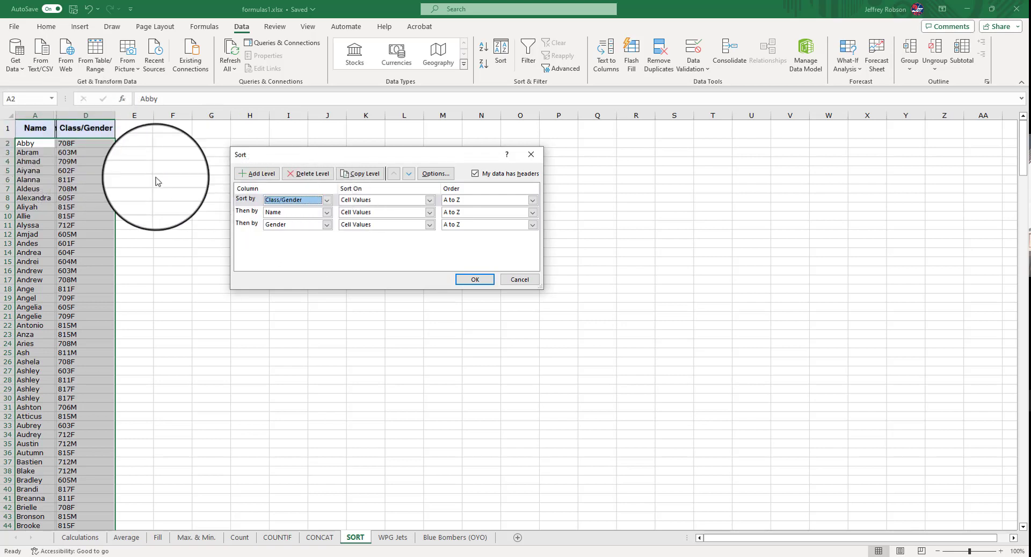
{"action": "left_click", "coordinate": [470, 280]}
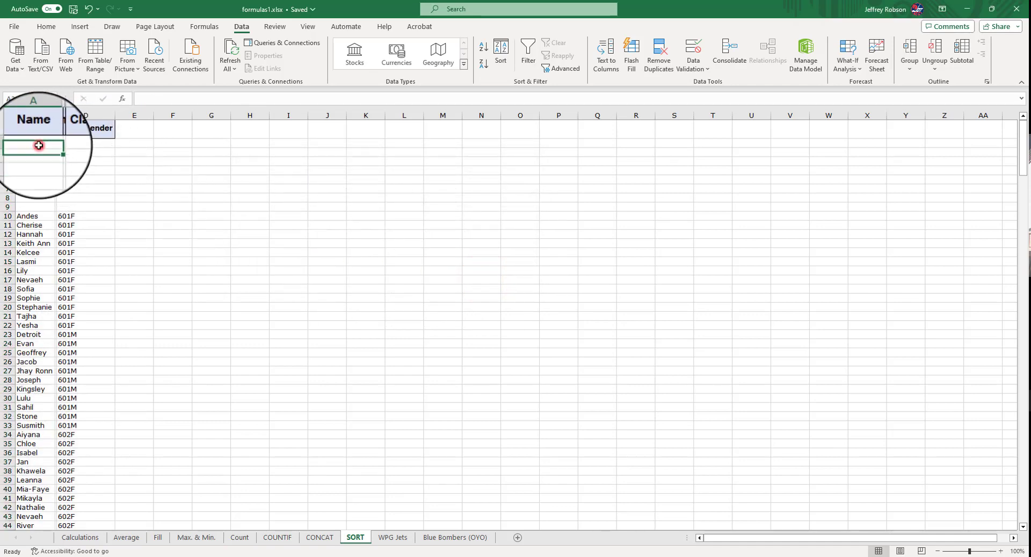
Select the empty cells in rows 2 to 9 of the list and delete them
{"action": "left_click_drag", "start_coordinate": [37, 144], "coordinate": [111, 206]}
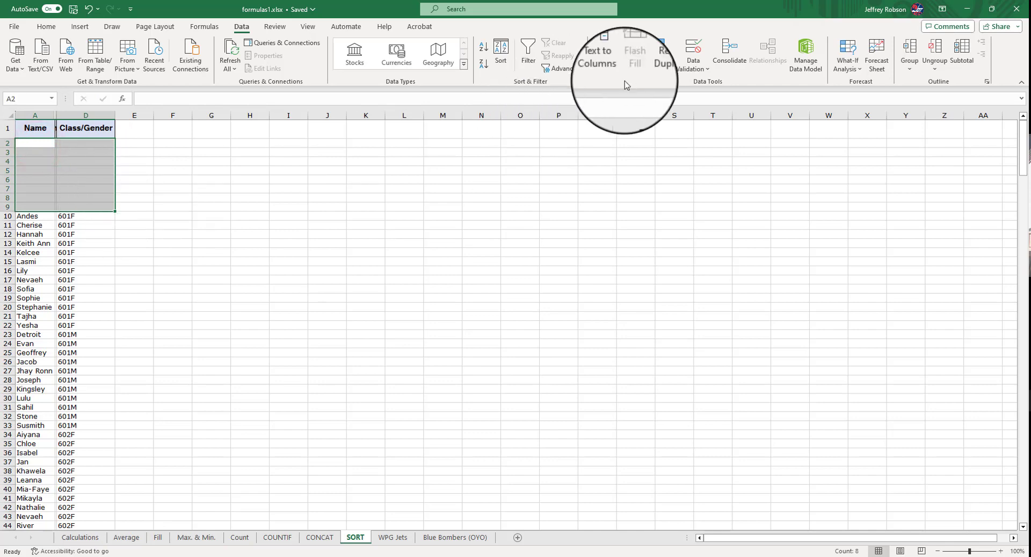
{"action": "left_click", "coordinate": [46, 26]}
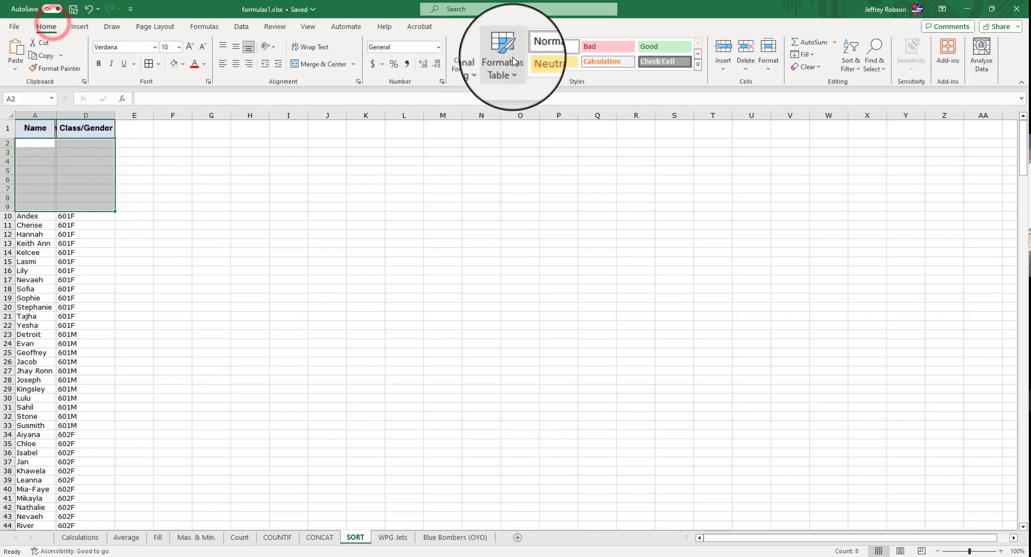
{"action": "left_click", "coordinate": [750, 42]}
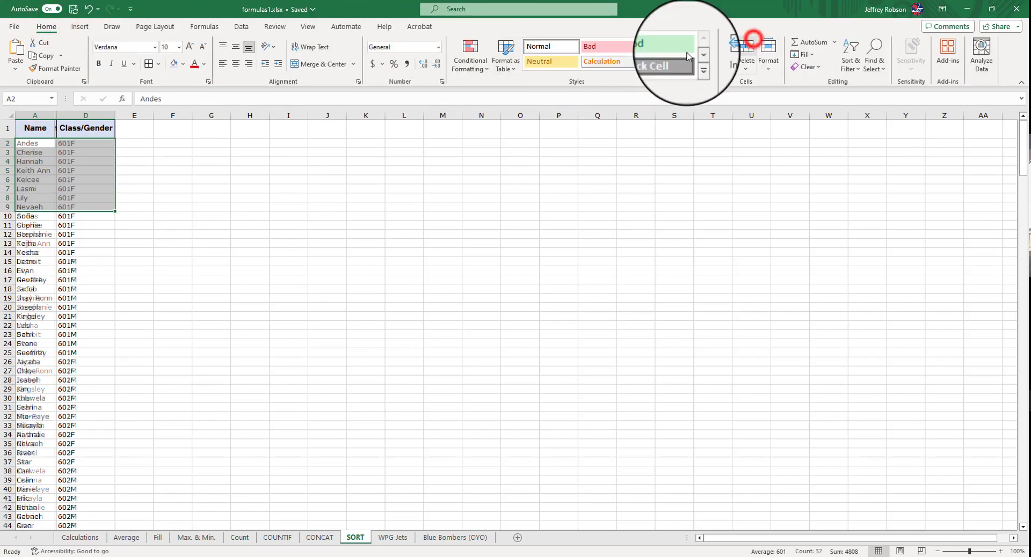
Scroll through the sorted name list to review its order
{"action": "left_click", "coordinate": [239, 153]}
{"action": "scroll", "coordinate": [150, 177], "scroll_direction": "down", "scroll_amount": 12}
{"action": "scroll", "coordinate": [157, 183], "scroll_direction": "down", "scroll_amount": 20}
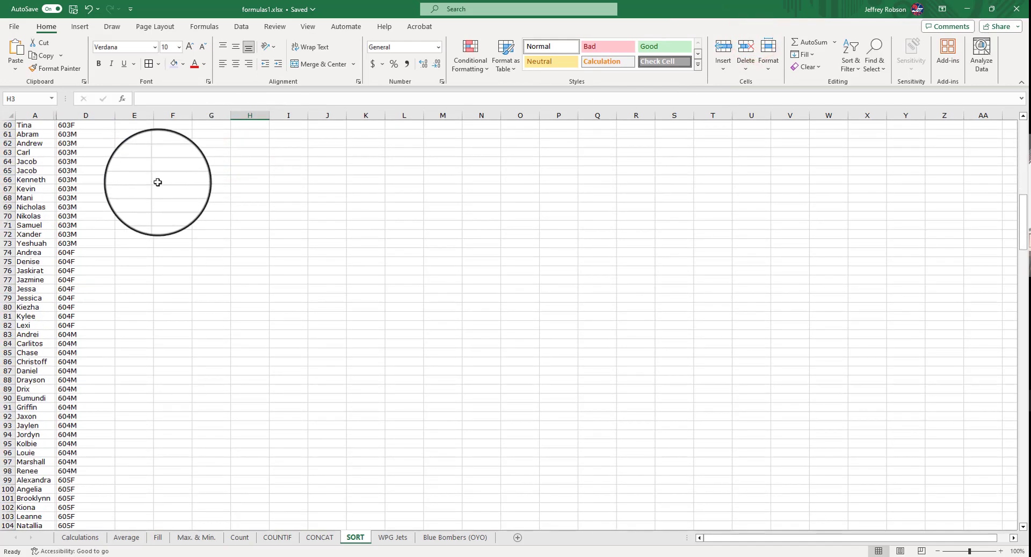
{"action": "scroll", "coordinate": [157, 181], "scroll_direction": "down", "scroll_amount": 20}
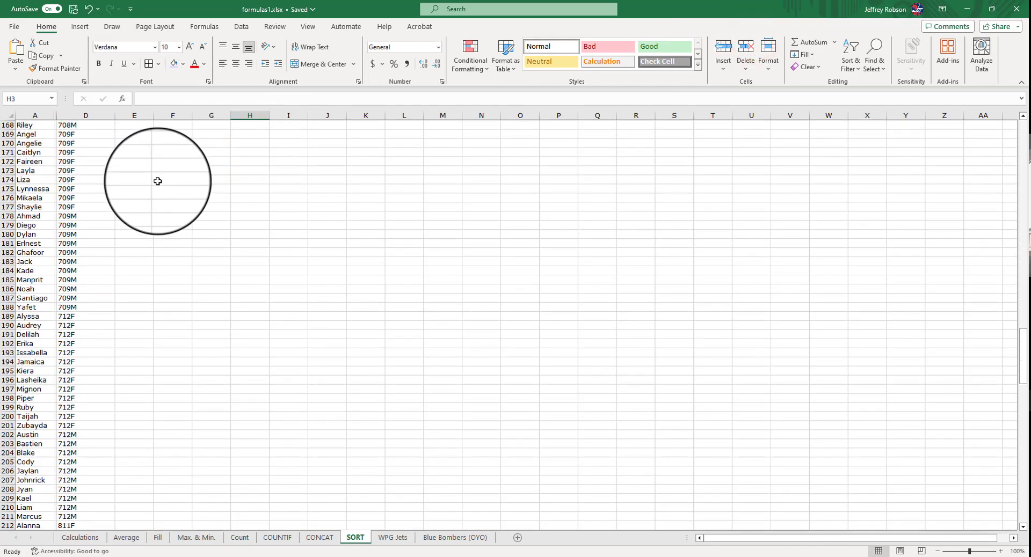
{"action": "scroll", "coordinate": [156, 180], "scroll_direction": "down", "scroll_amount": 19}
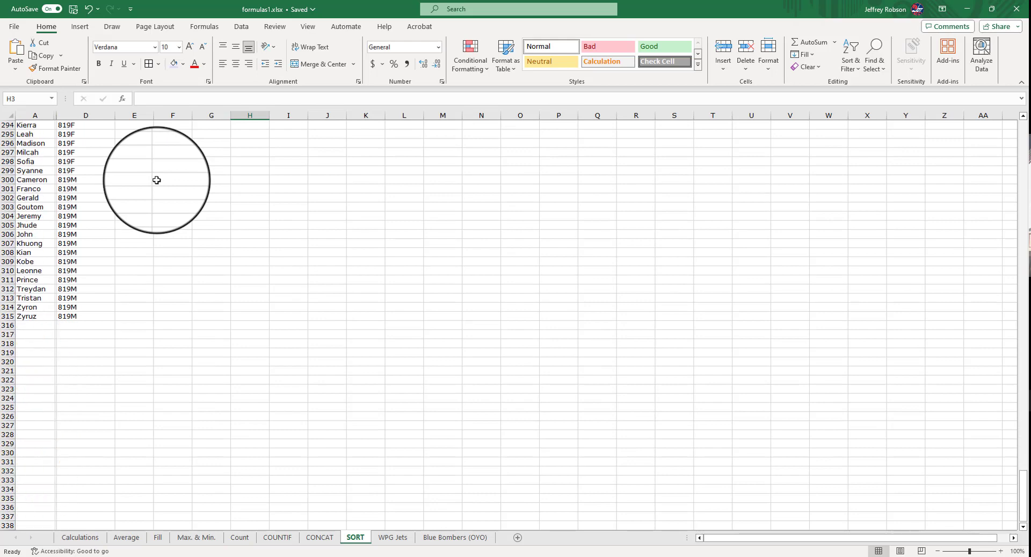
{"action": "scroll", "coordinate": [110, 179], "scroll_direction": "up", "scroll_amount": 15}
{"action": "scroll", "coordinate": [108, 179], "scroll_direction": "up", "scroll_amount": 20}
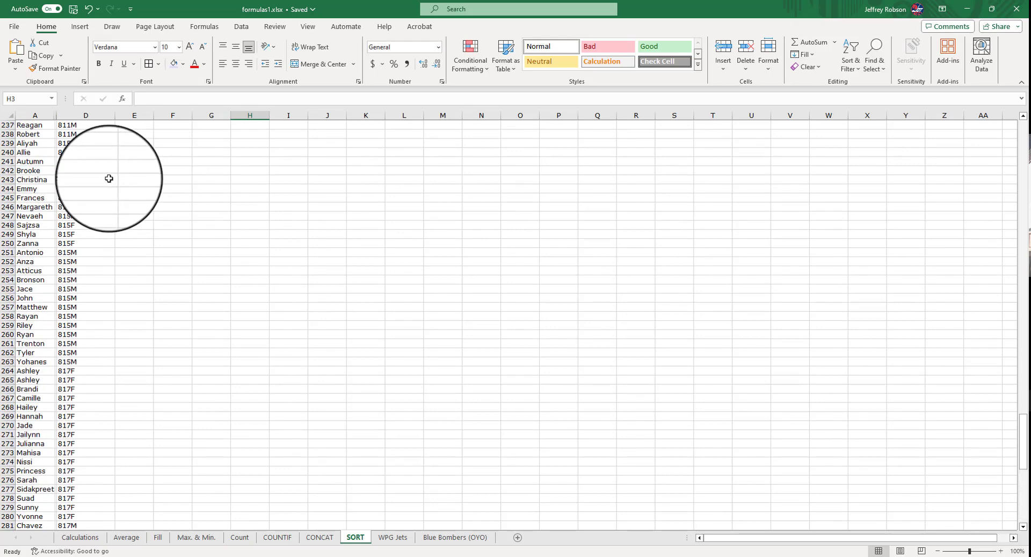
{"action": "scroll", "coordinate": [109, 179], "scroll_direction": "up", "scroll_amount": 20}
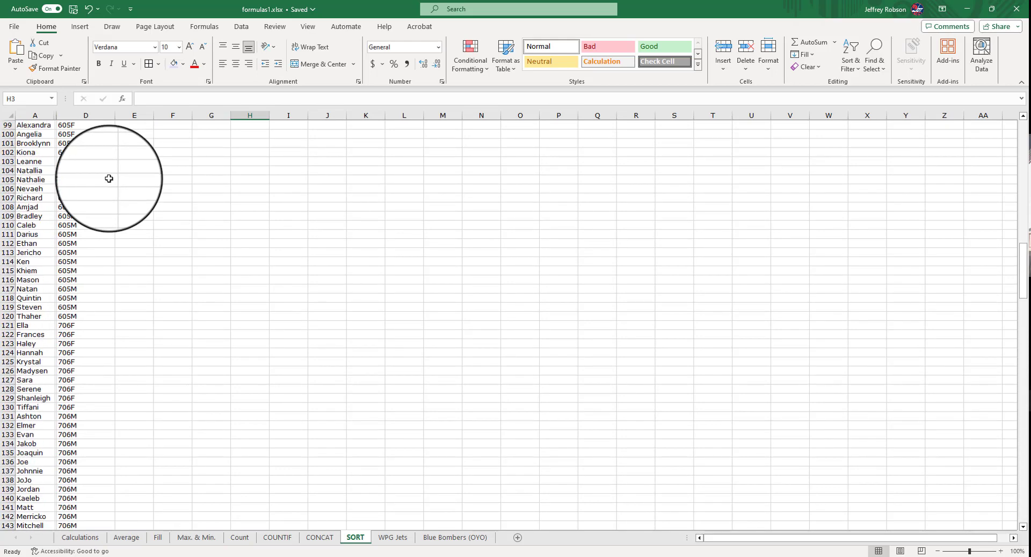
{"action": "scroll", "coordinate": [109, 179], "scroll_direction": "up", "scroll_amount": 2}
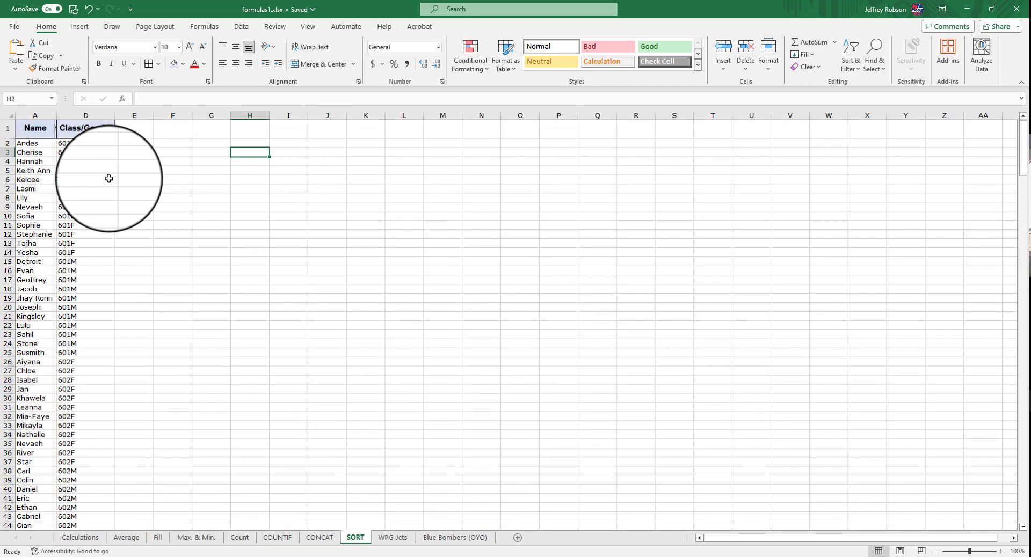